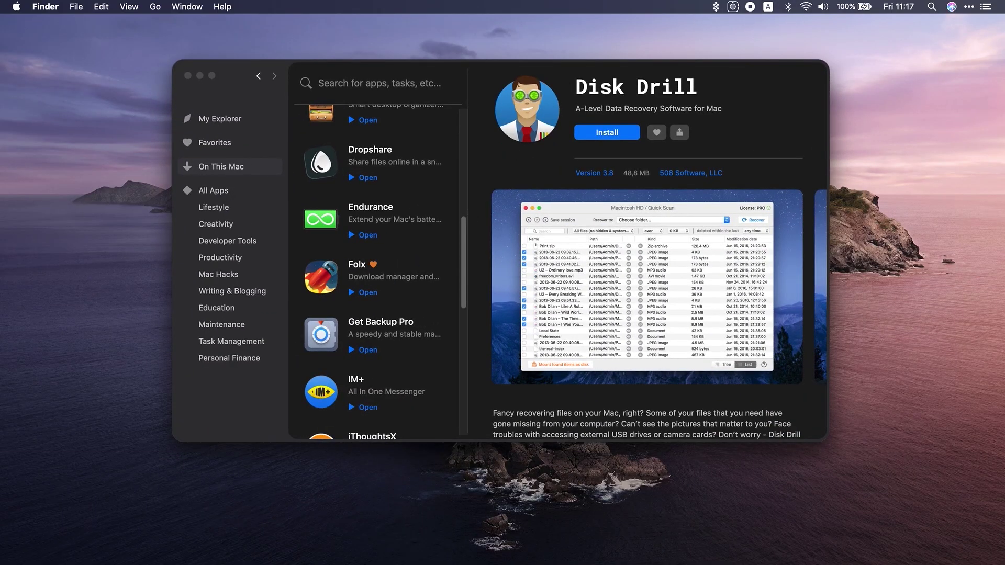
Install Disk Drill from its Setapp app page until it is ready to open
click(608, 134)
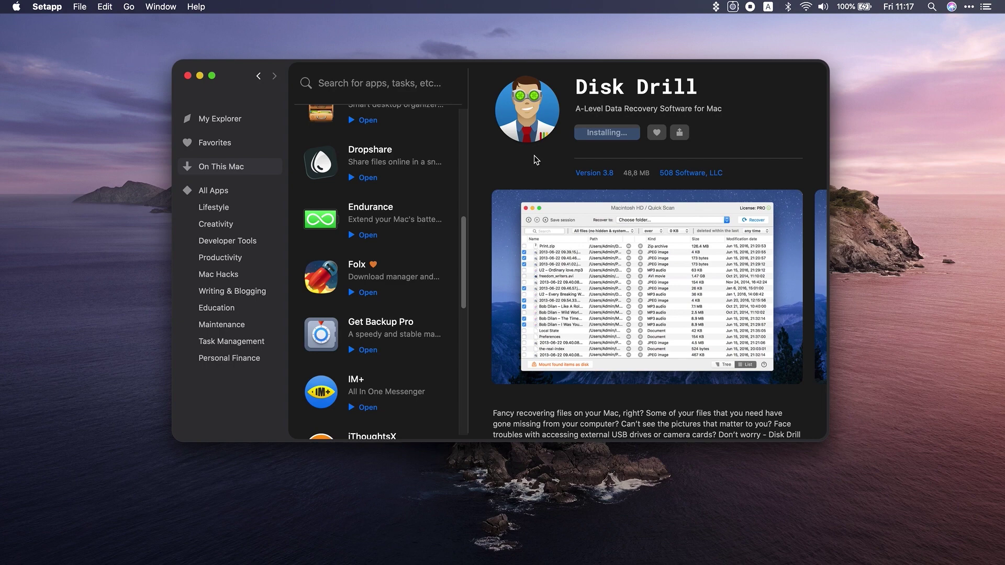
Get past Disk Drill's welcome screen and authorize it with the admin password
click(199, 75)
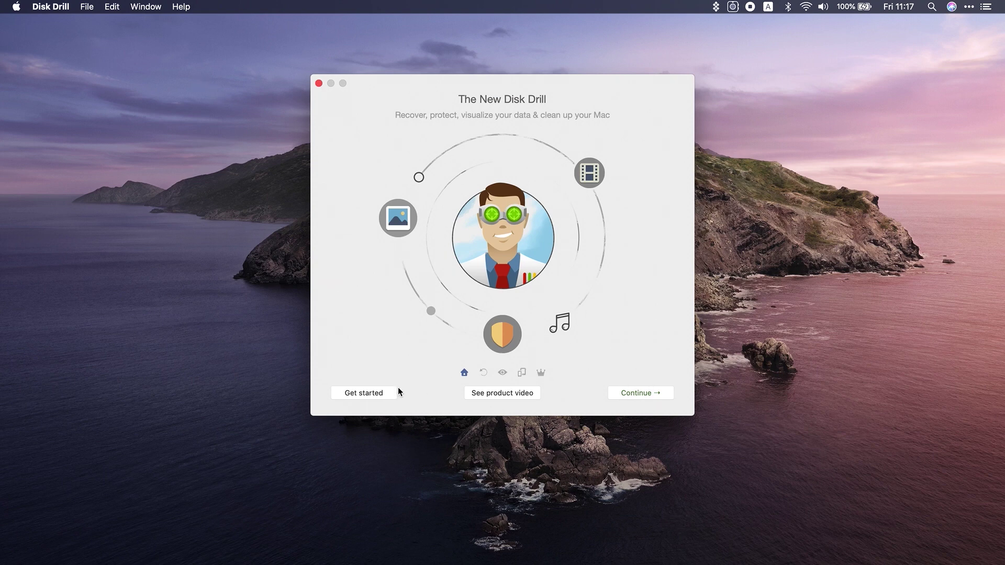
click(378, 393)
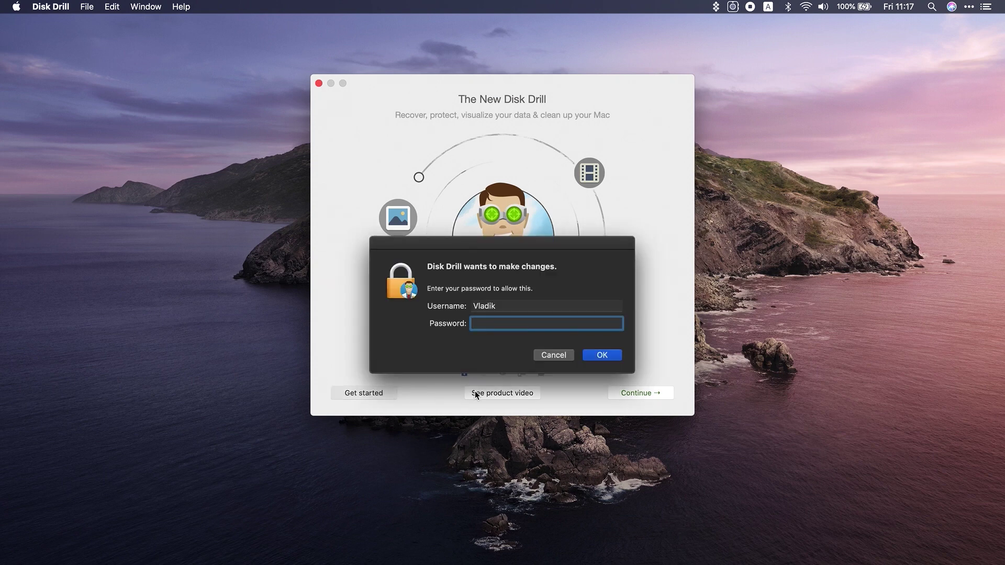
text(••••)
key(Return)
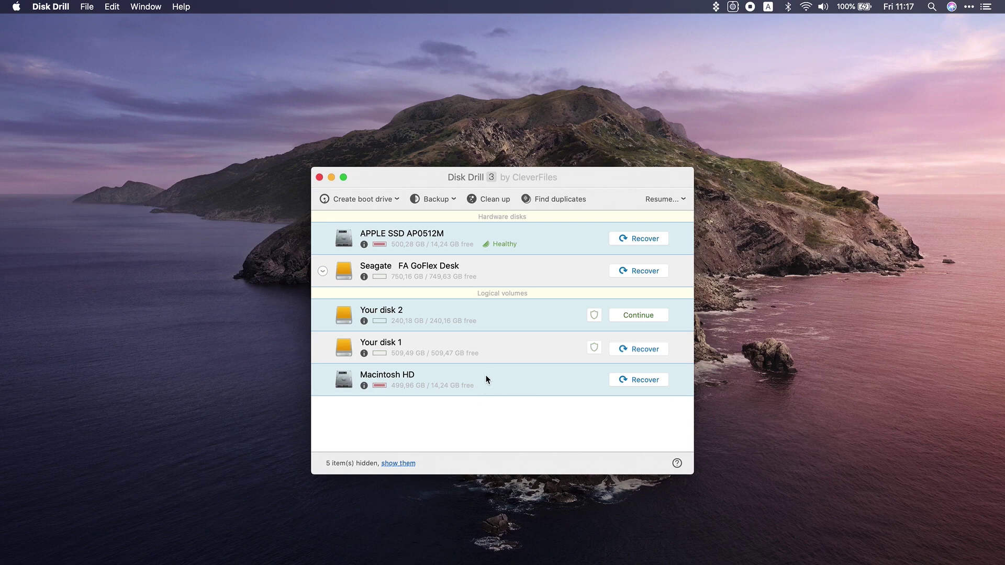
In Your disk 1's results, select three MP3 files under Deep Scan > Audio > mp3
mouse_move(479, 353)
click(637, 350)
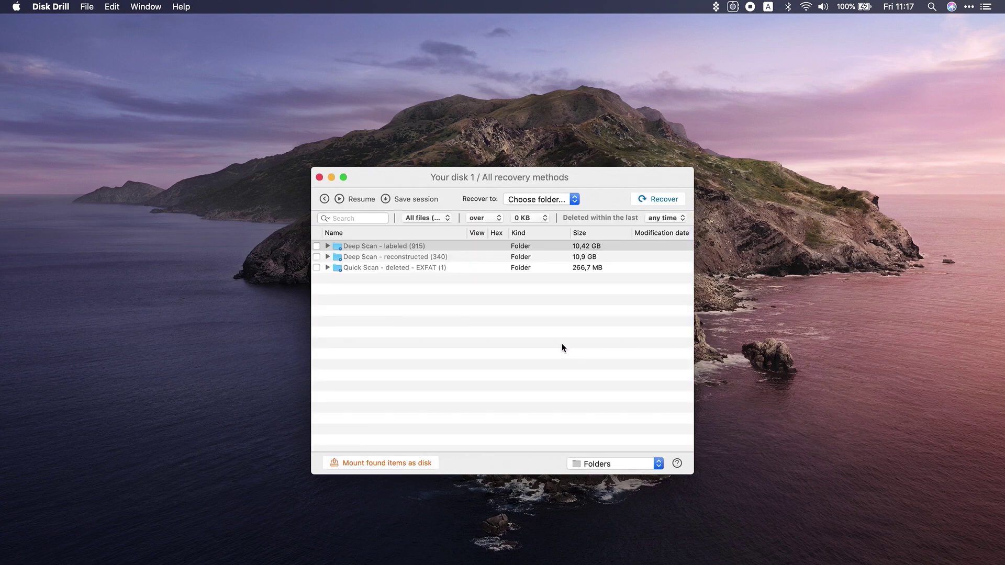
click(327, 246)
click(337, 267)
click(347, 278)
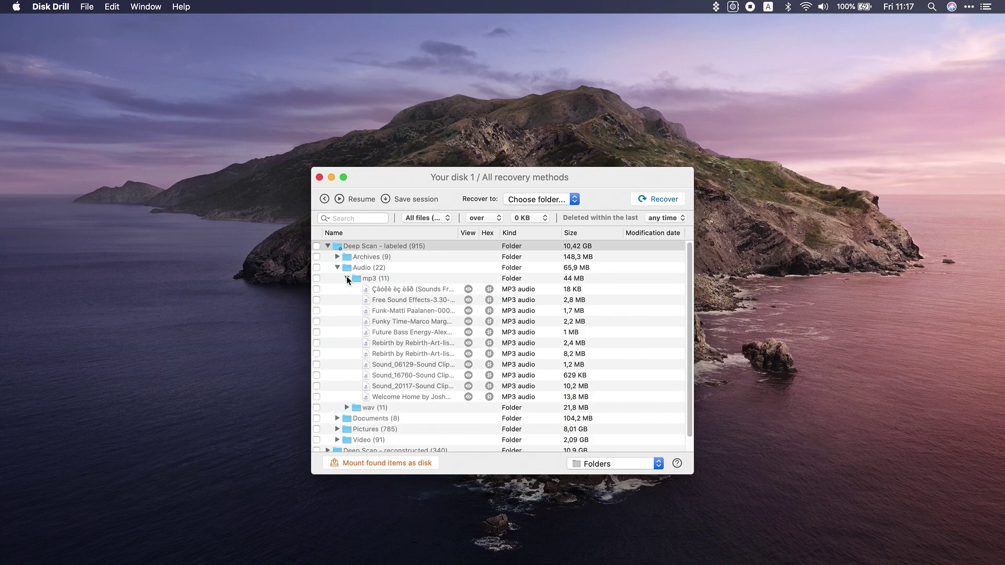
click(379, 300)
shift+click(386, 321)
Recover the three MP3 files into Downloads and close the Disk Drill window
click(652, 201)
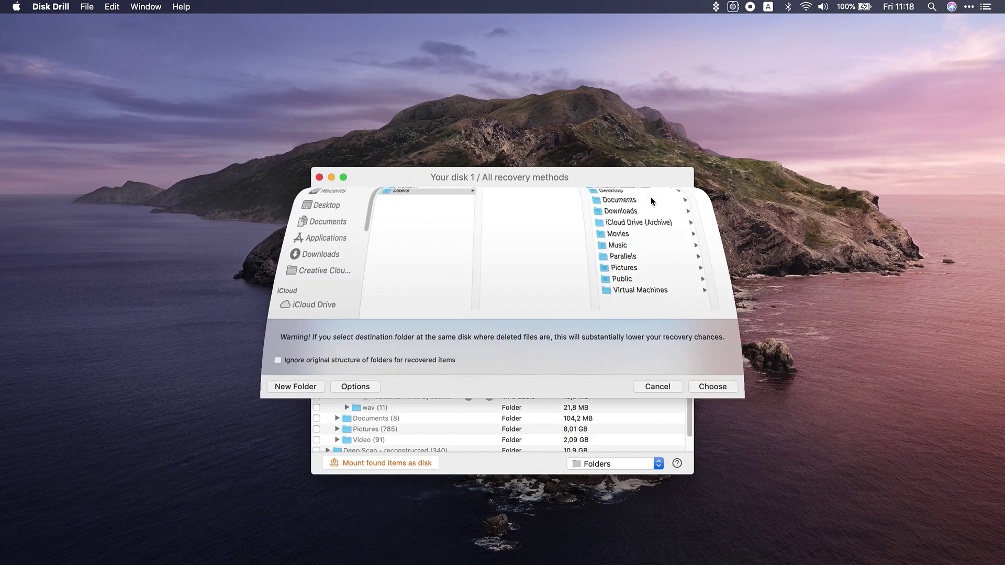
click(317, 313)
click(713, 441)
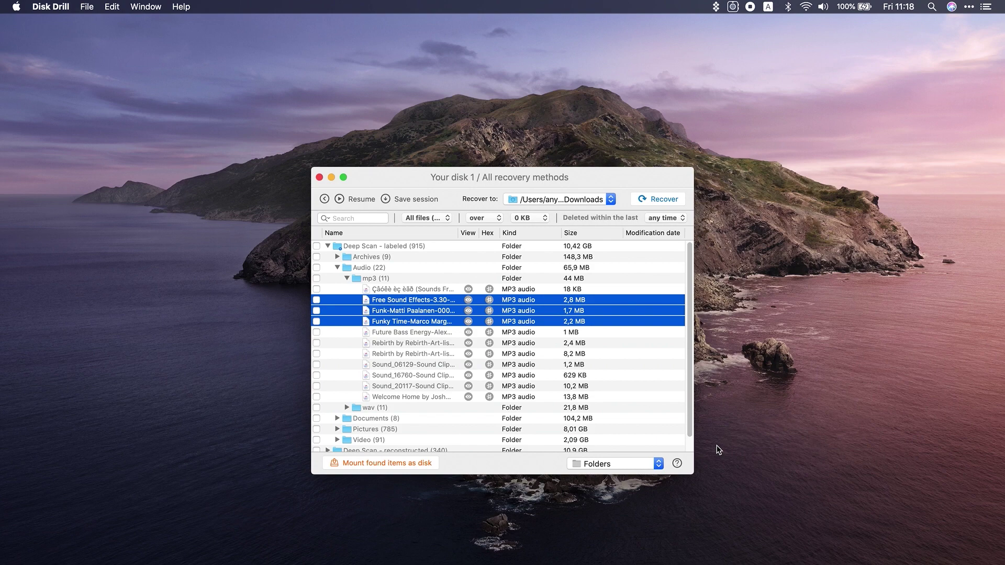
click(663, 199)
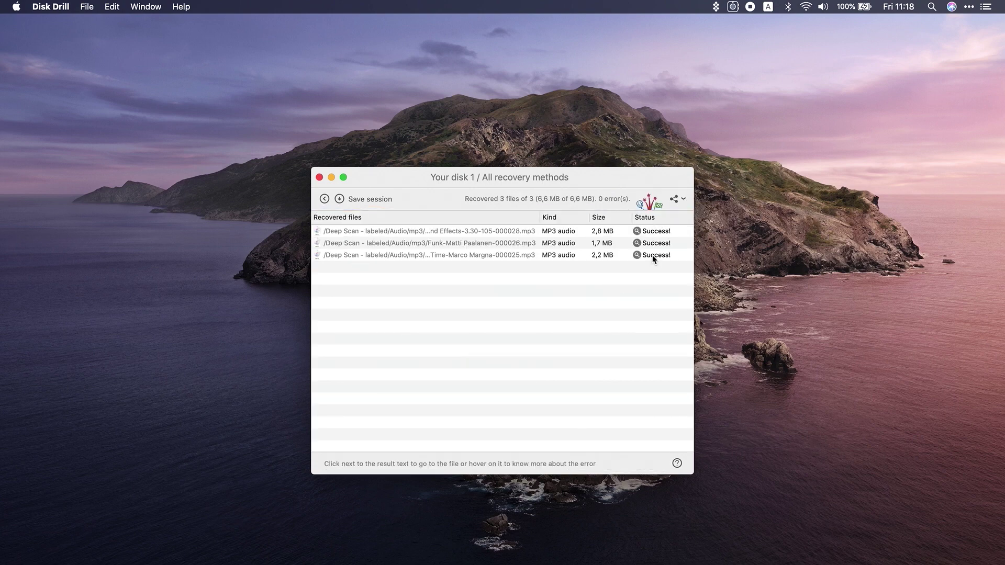
click(319, 177)
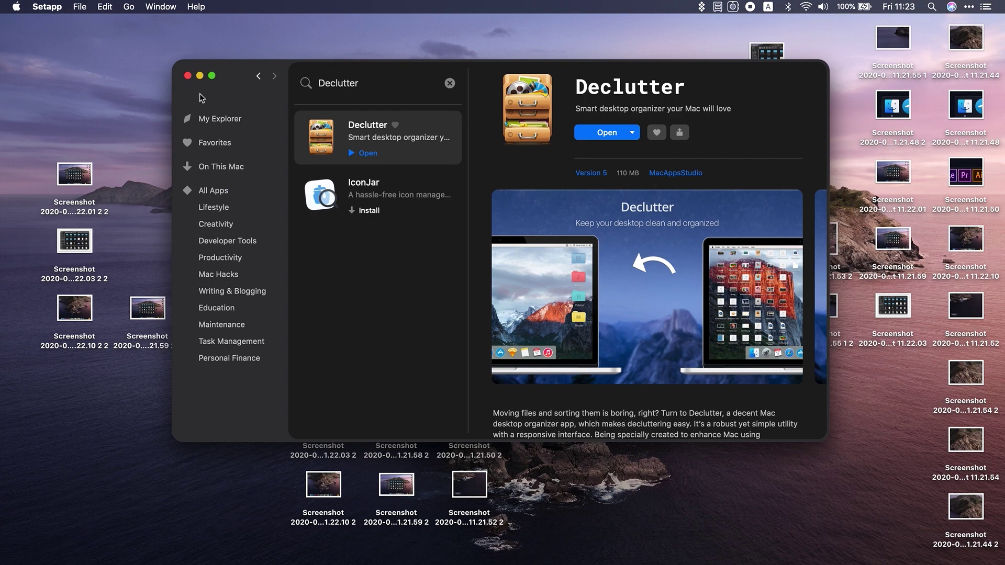
From the menu-bar Declutter panel, start a new smart folder named 'ScreenShot'
click(199, 75)
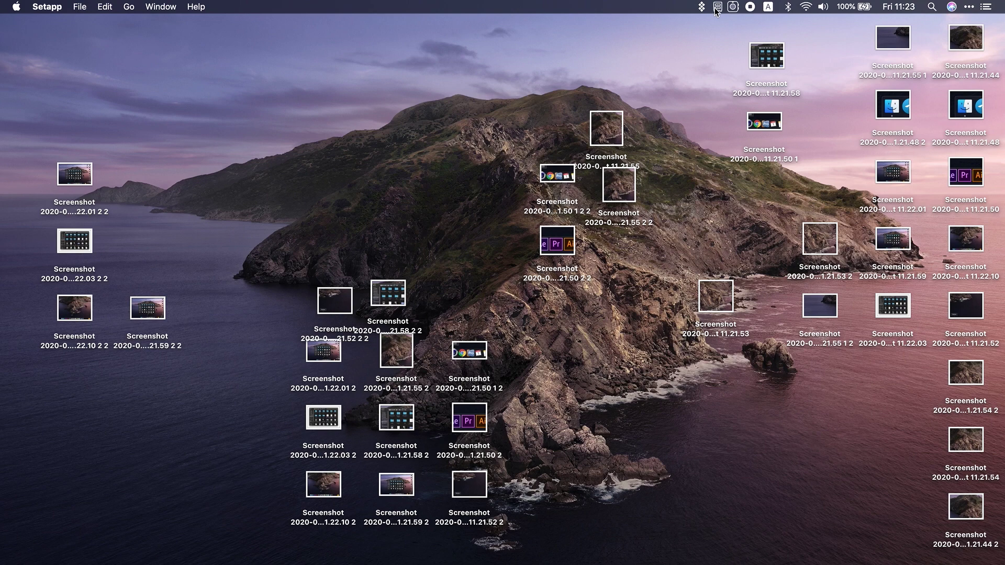
click(717, 7)
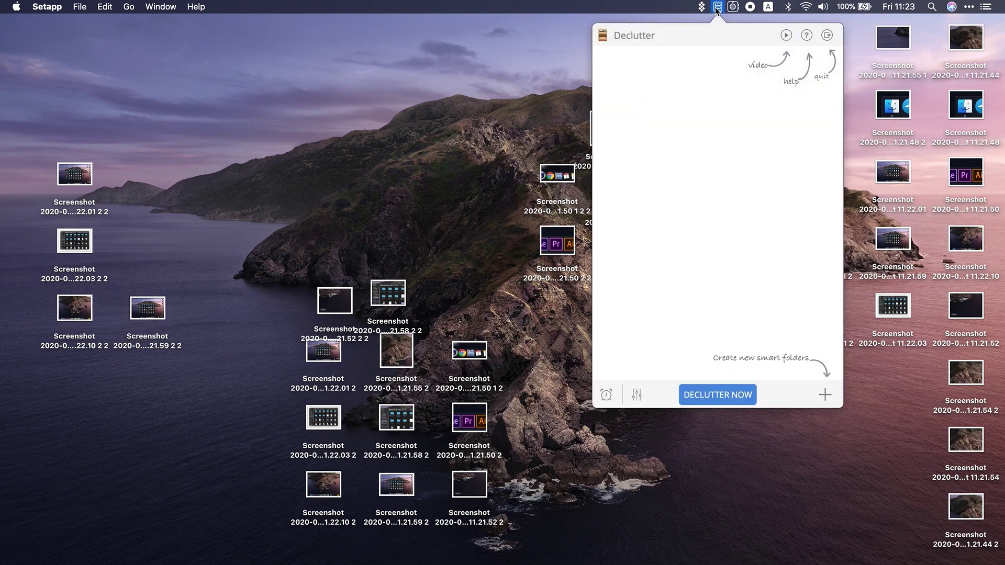
click(824, 395)
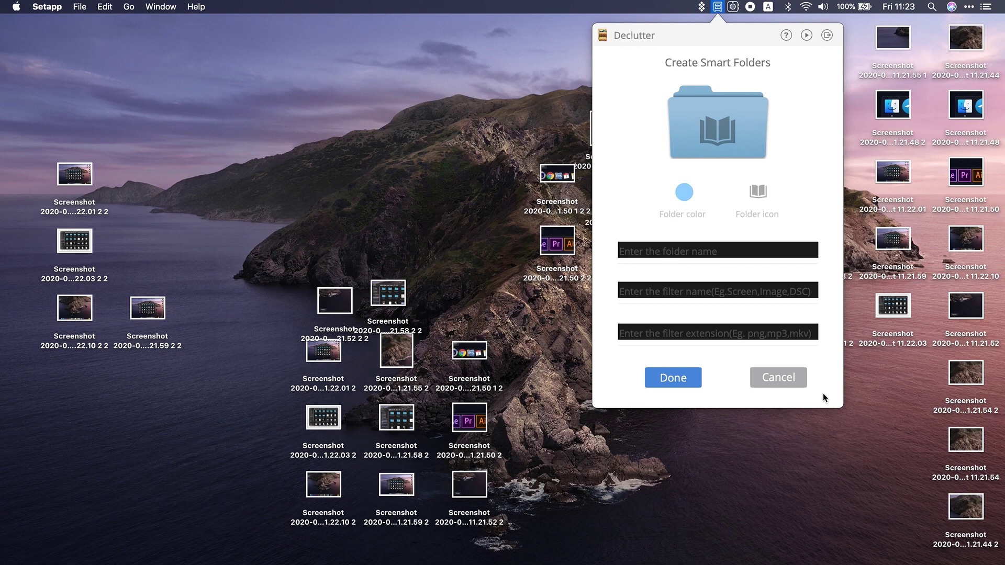
click(699, 247)
text(ScreenShot)
Give the smart folder the filter 'Screenshot', a picture icon and pink colour
click(666, 295)
text(Screen)
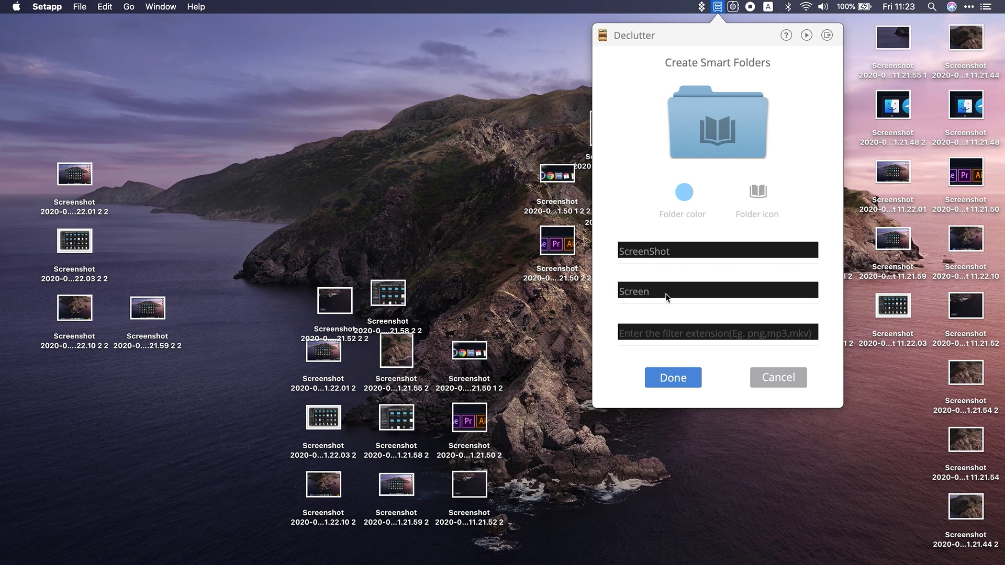
text(shot)
click(757, 192)
click(803, 231)
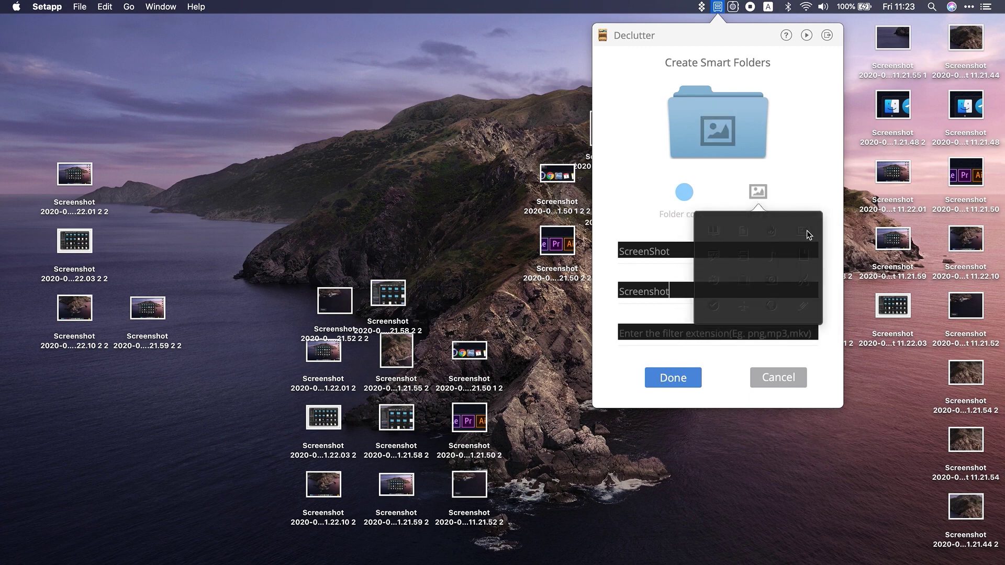
click(684, 192)
click(672, 227)
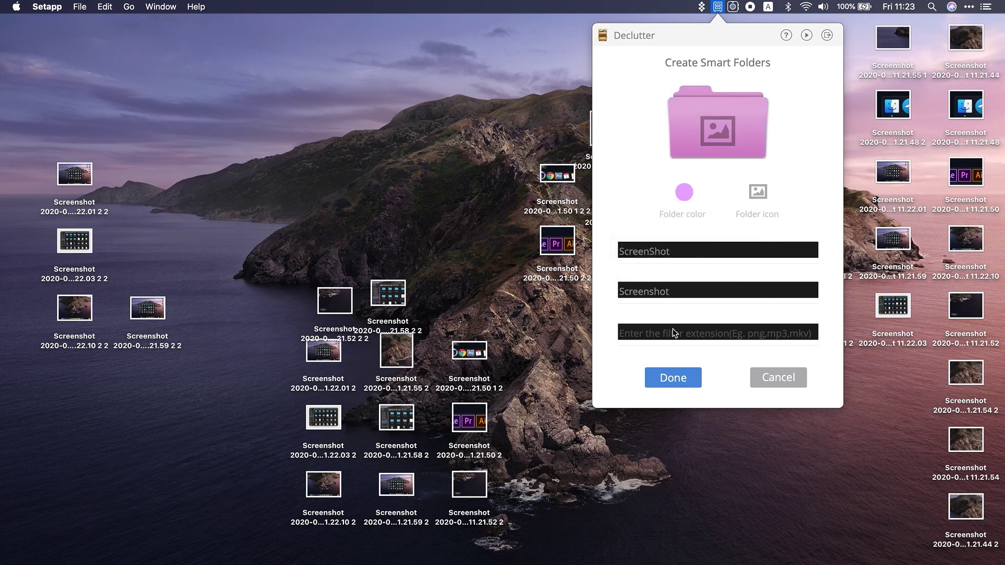
Save the ScreenShot folder, declutter the desktop, and move the folder to the top-right corner
click(674, 378)
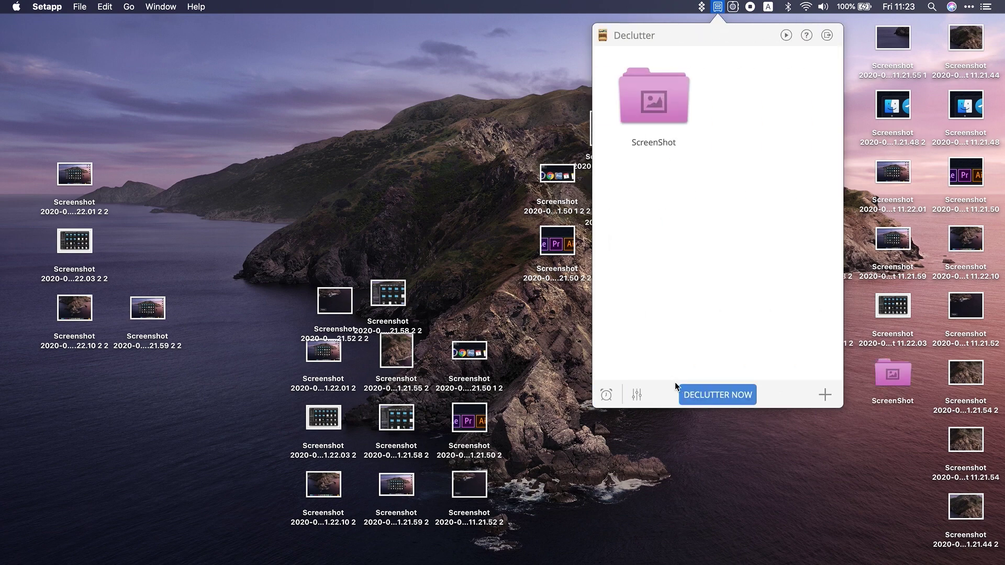
click(715, 396)
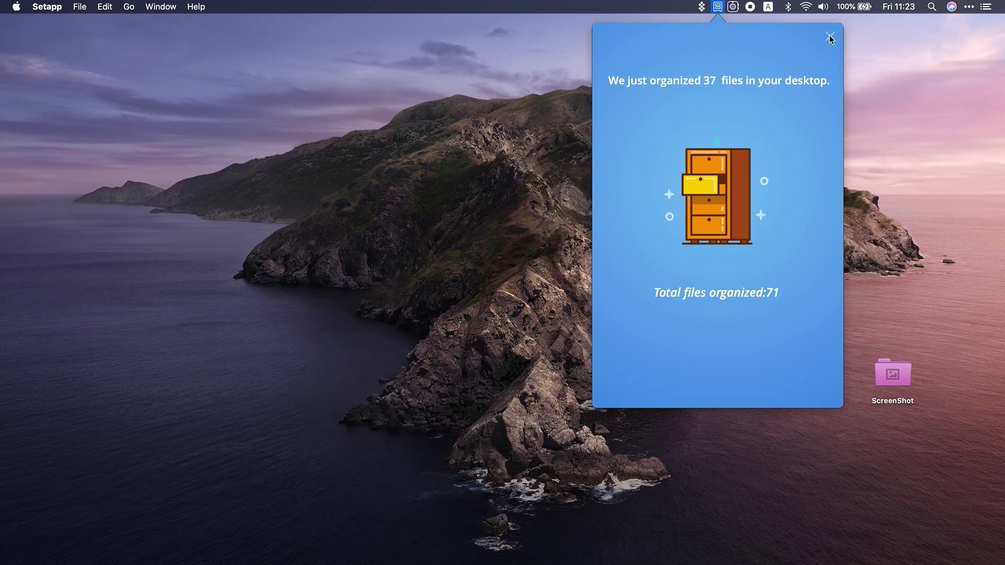
click(916, 220)
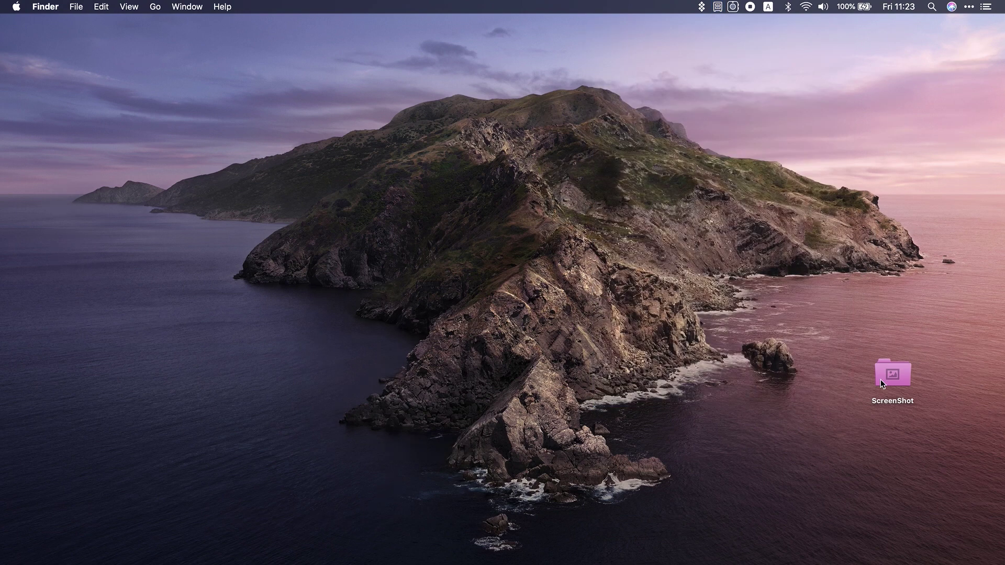
drag(880, 379, 957, 79)
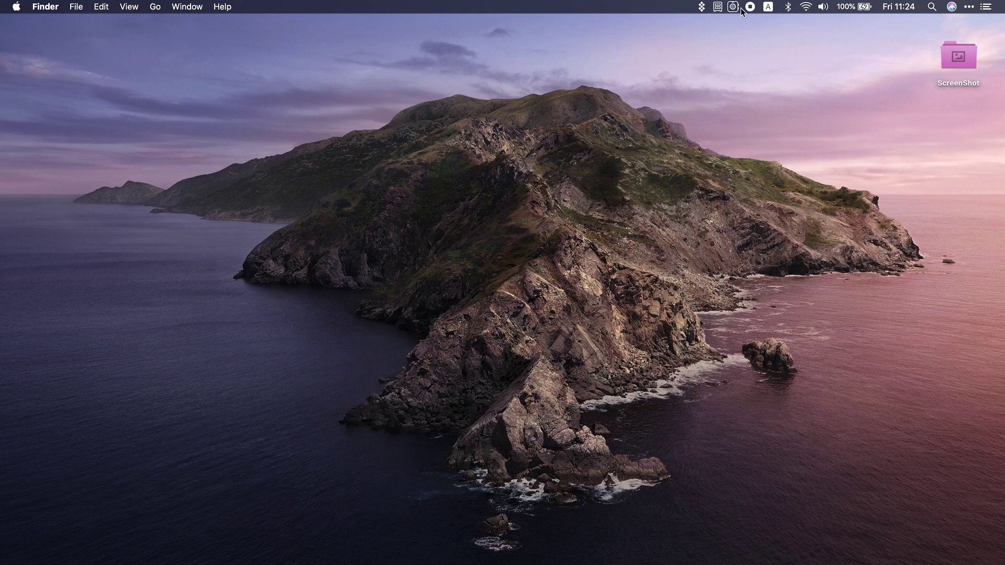
Set Declutter's Automatic Mode to clean up every 1min and save it
click(717, 7)
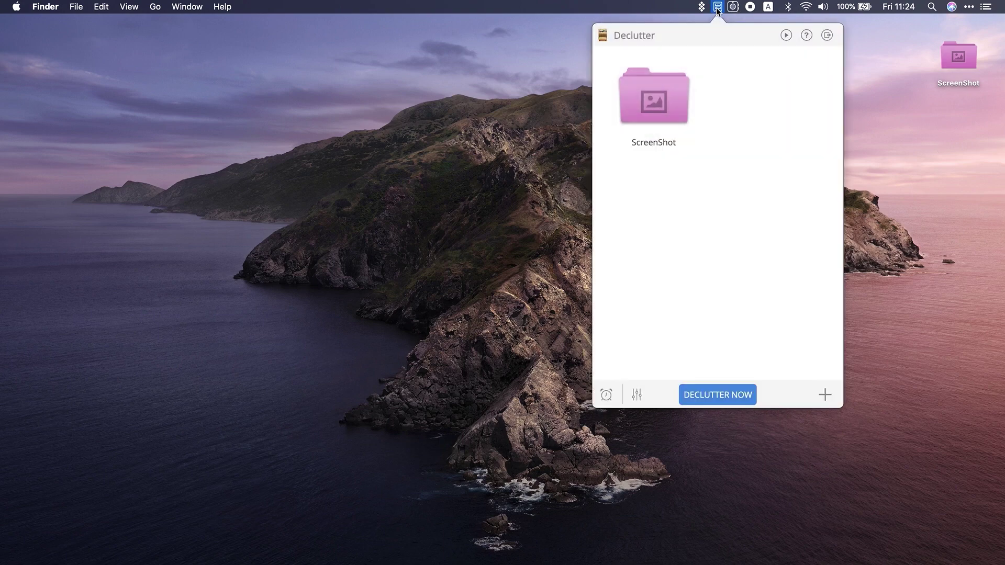
click(606, 395)
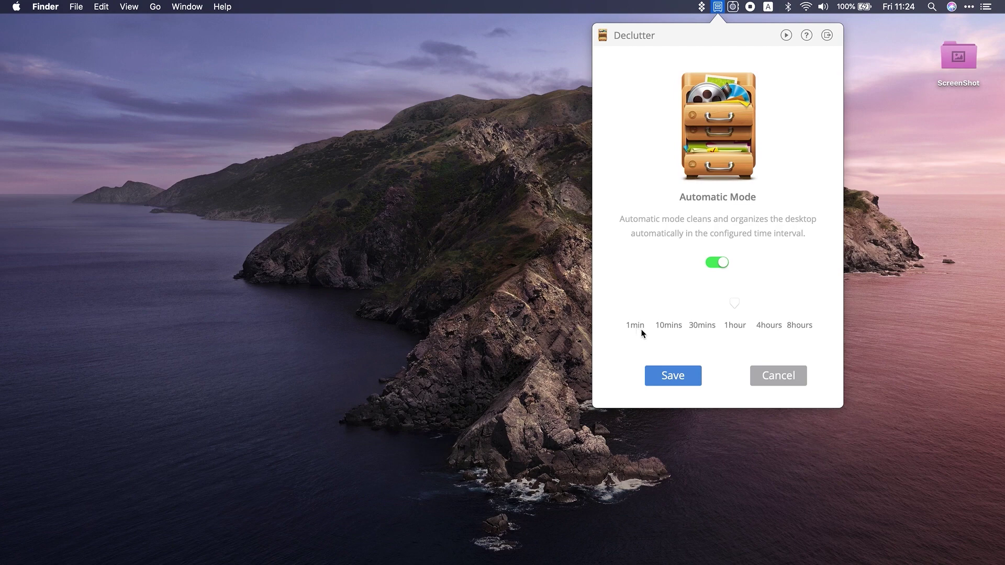
drag(733, 314, 642, 311)
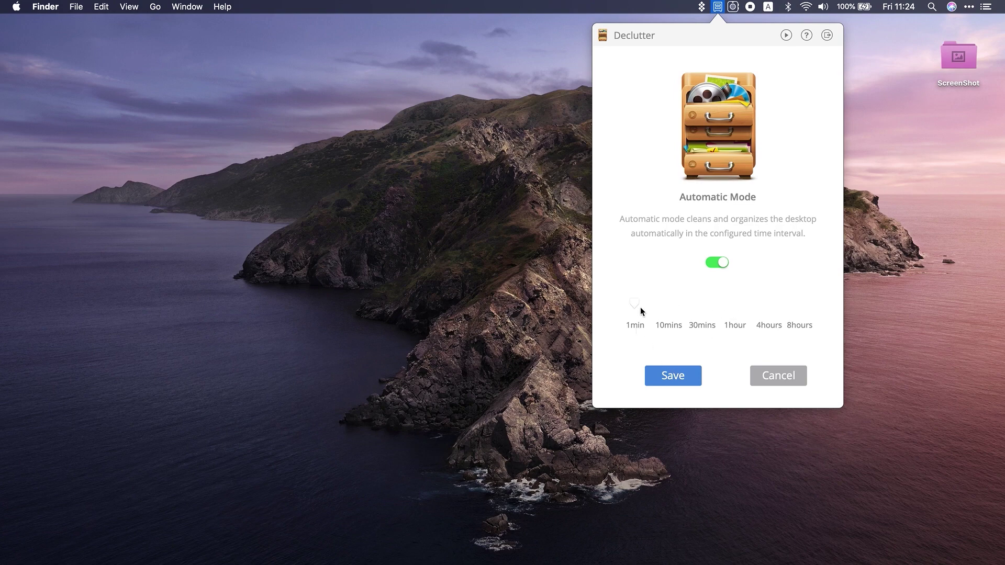
click(672, 375)
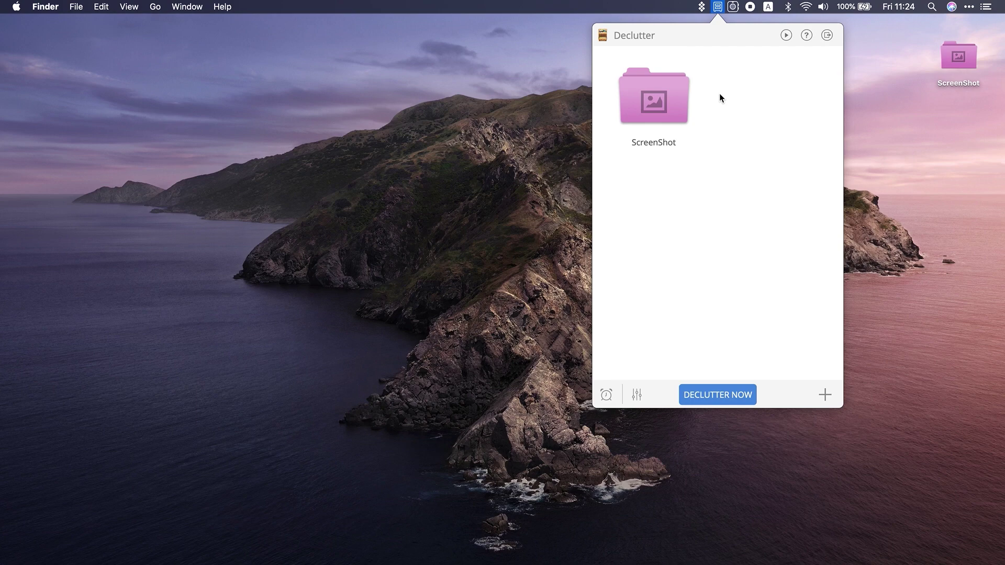
click(717, 8)
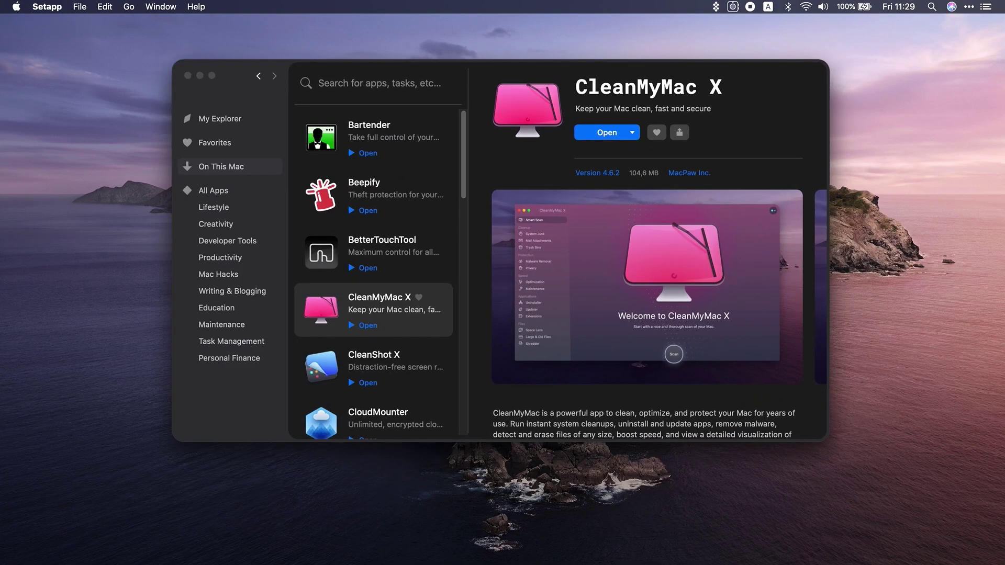
Launch CleanMyMac X from Setapp and reveal its Smart Scan welcome screen
click(607, 134)
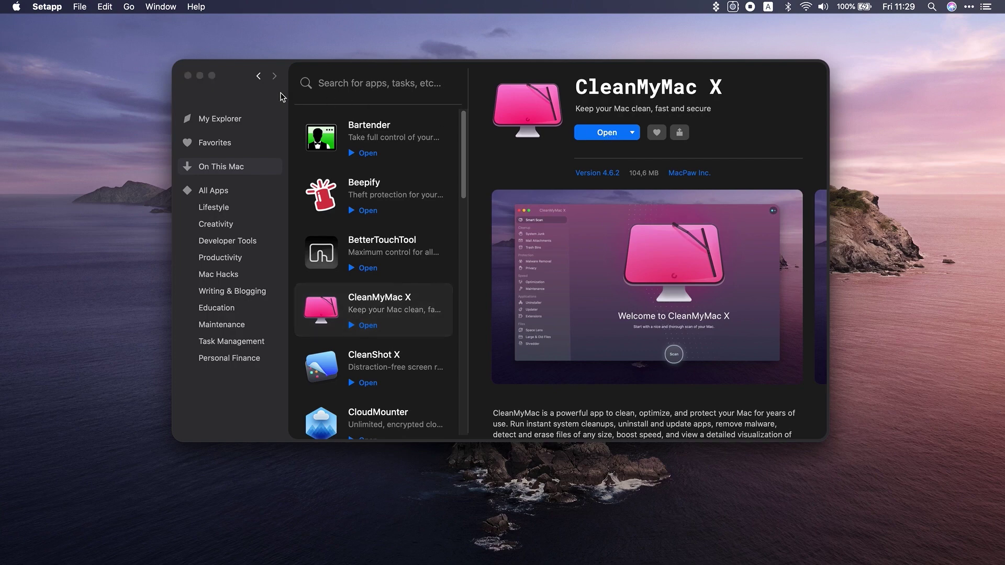
click(200, 77)
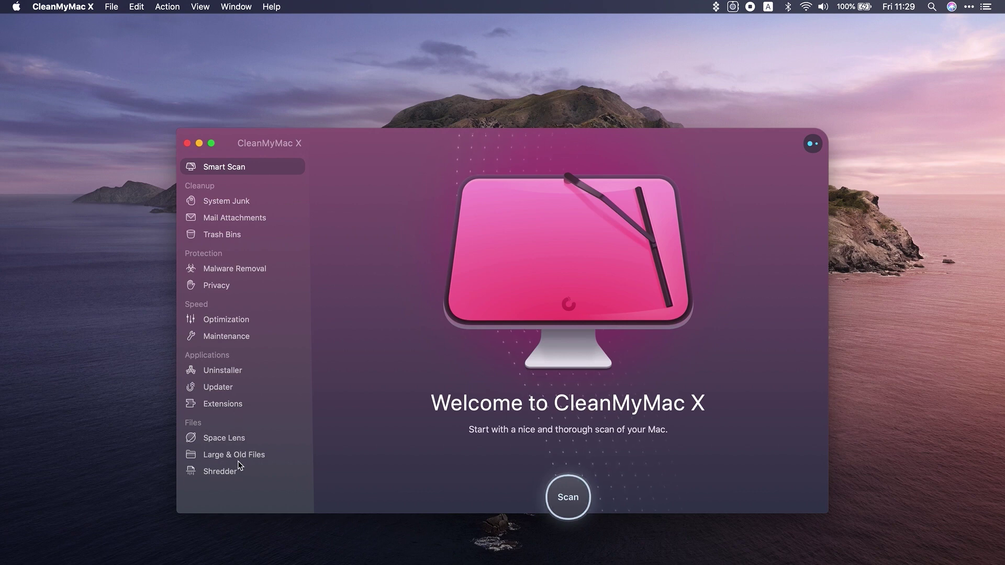
Run a Smart Scan and its cleanup, authorizing the helper with the password, freeing 1,05 GB
click(571, 499)
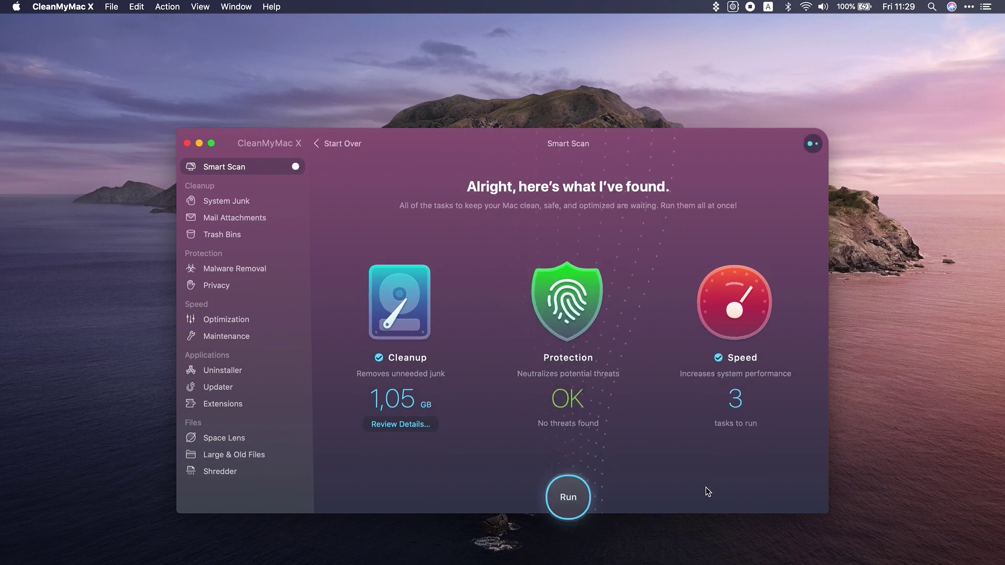
click(567, 497)
text(••••)
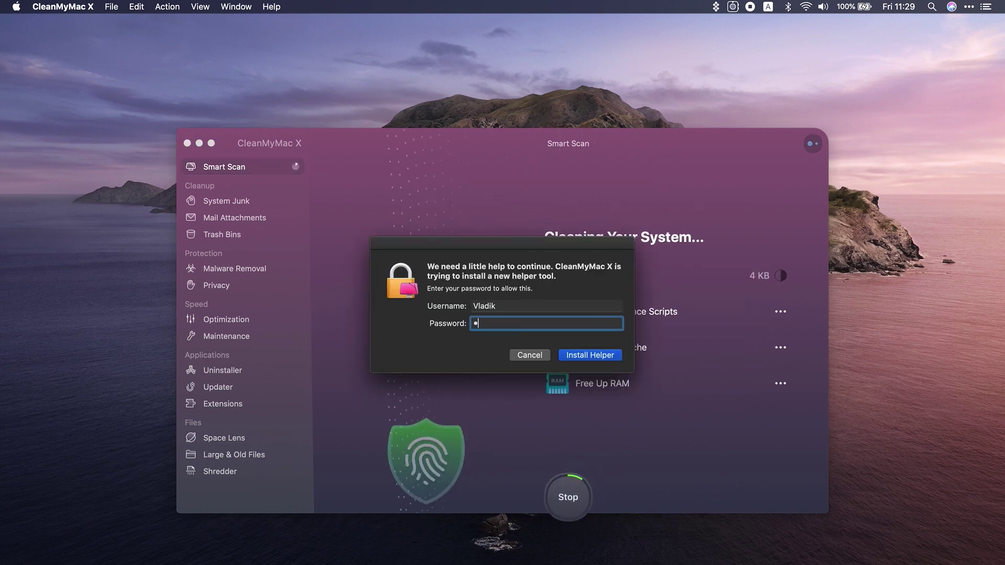
key(Return)
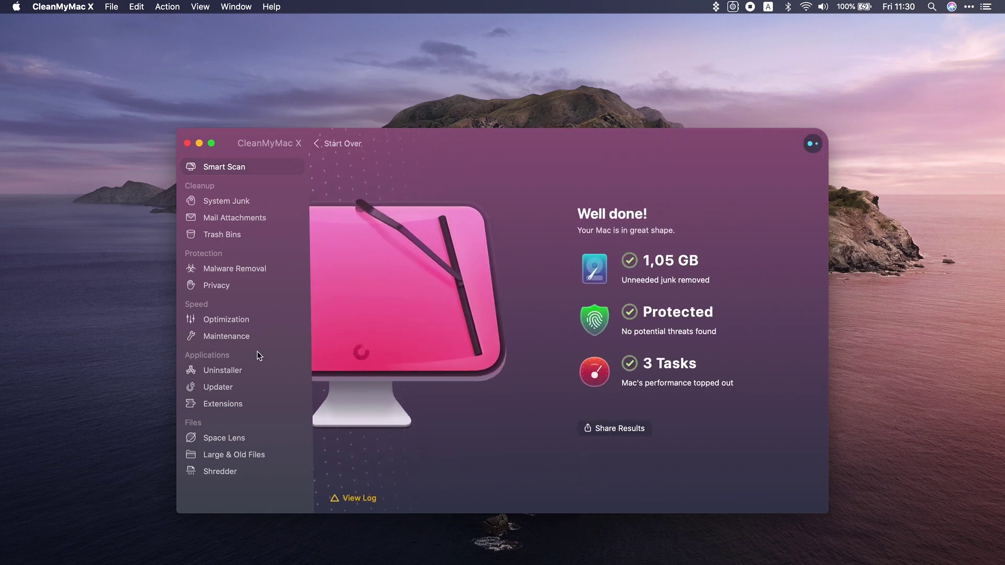
Scan the Mac with Malware Removal, finding nothing, then go to Space Lens
click(234, 270)
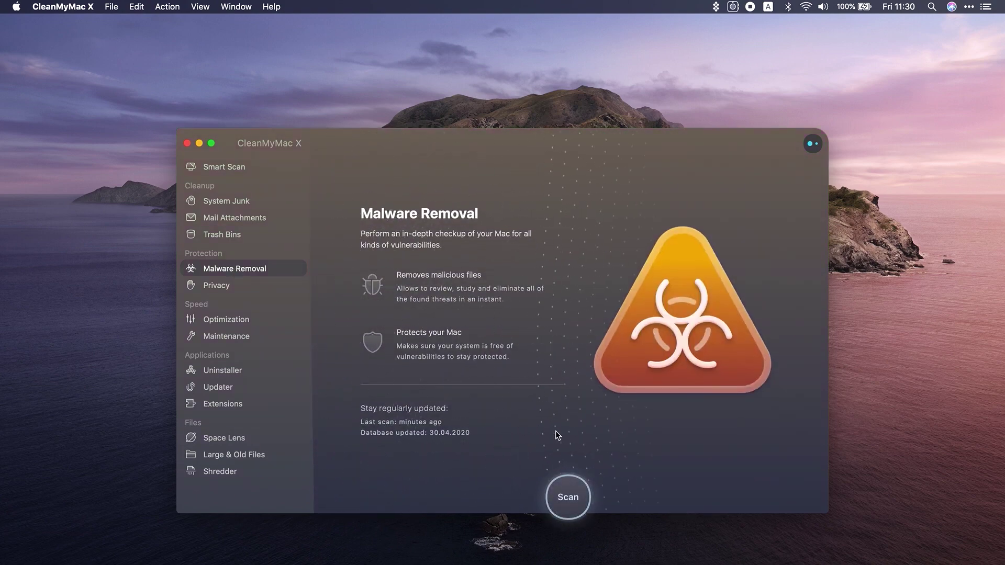
click(567, 495)
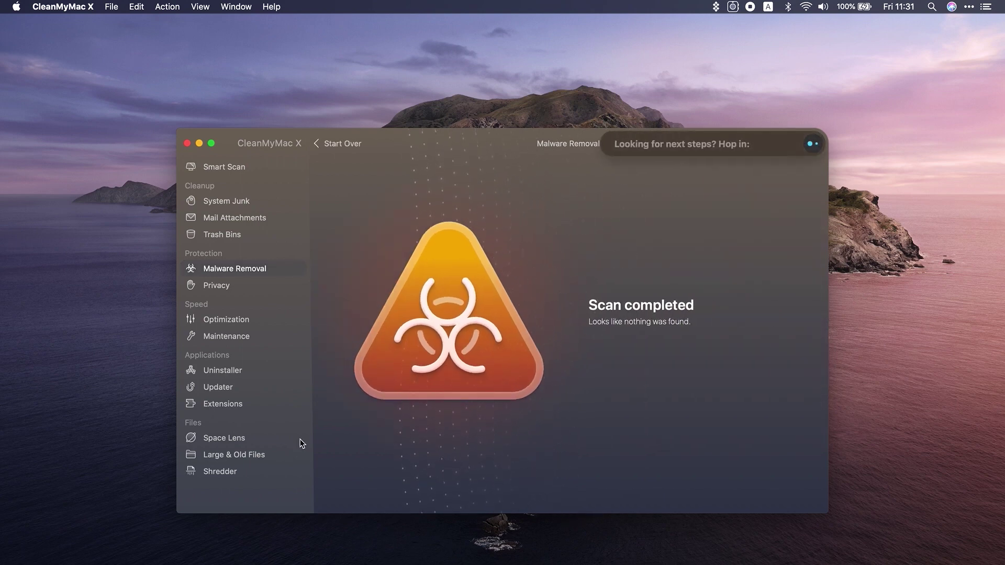
click(245, 444)
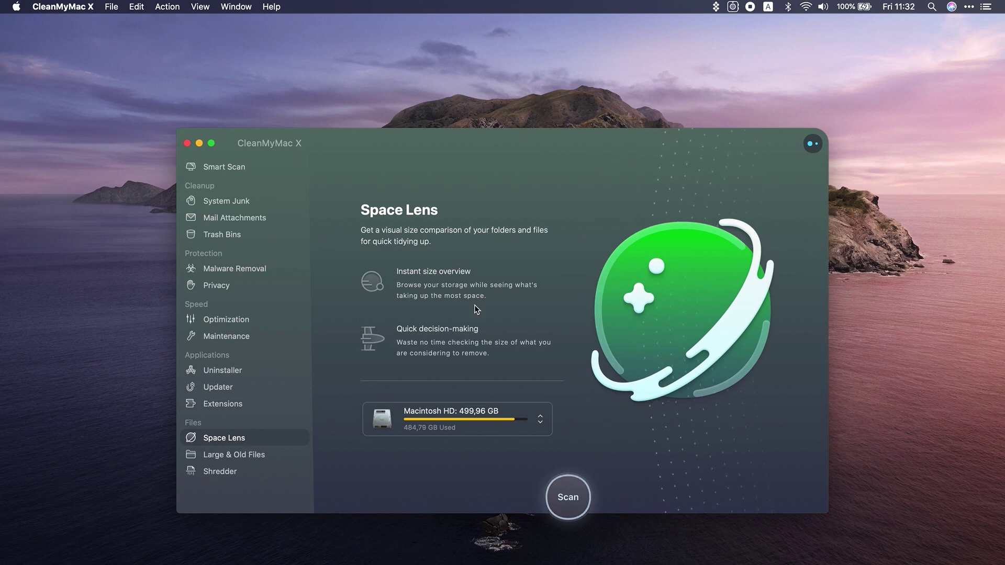
Map Macintosh HD in Space Lens, showing Users at 420,79 GB, then close CleanMyMac X
click(568, 499)
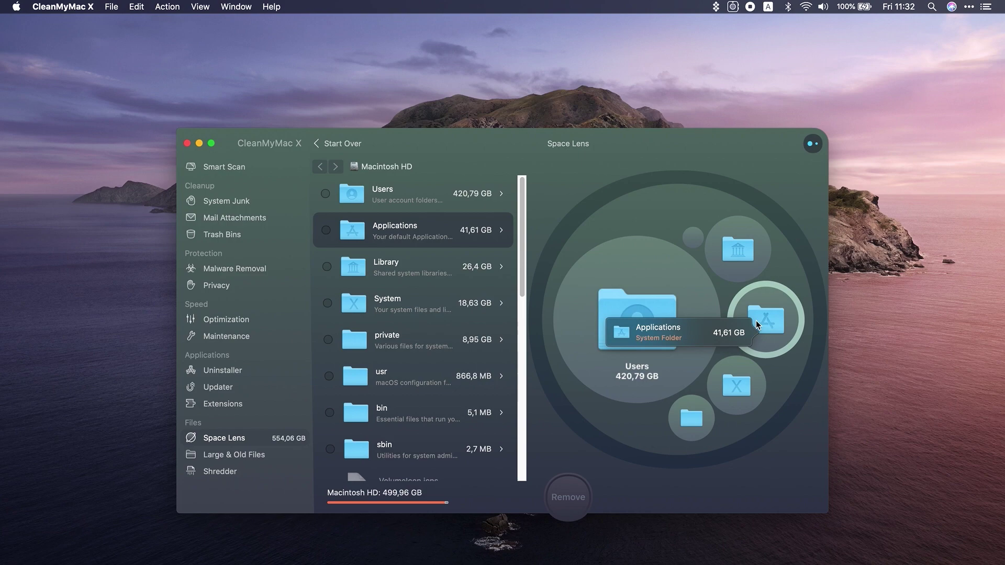
scroll(495, 354, down, 10)
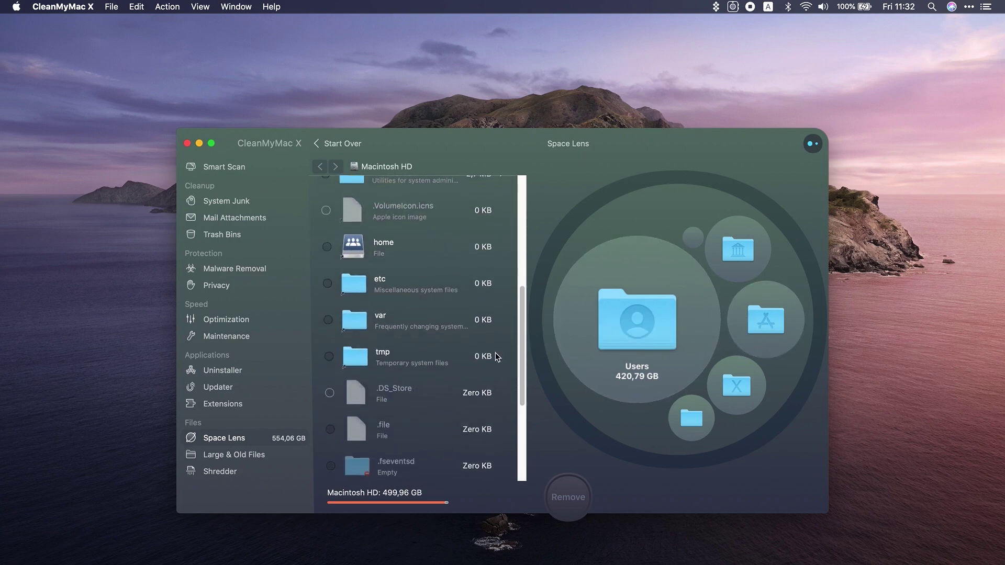
click(187, 143)
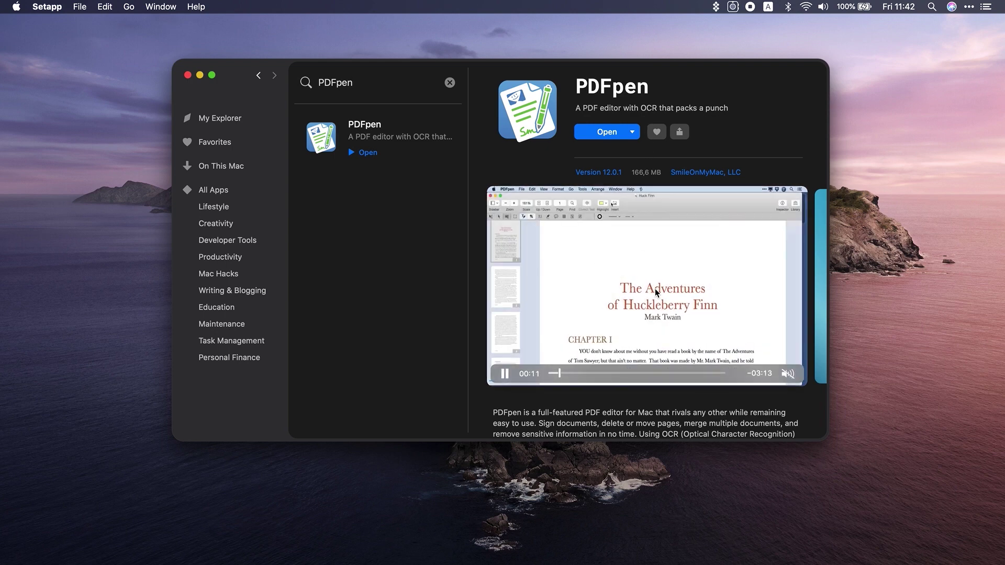
Browse PDFpen's preview slides in Setapp and launch PDFpen
scroll(656, 293, right, 5)
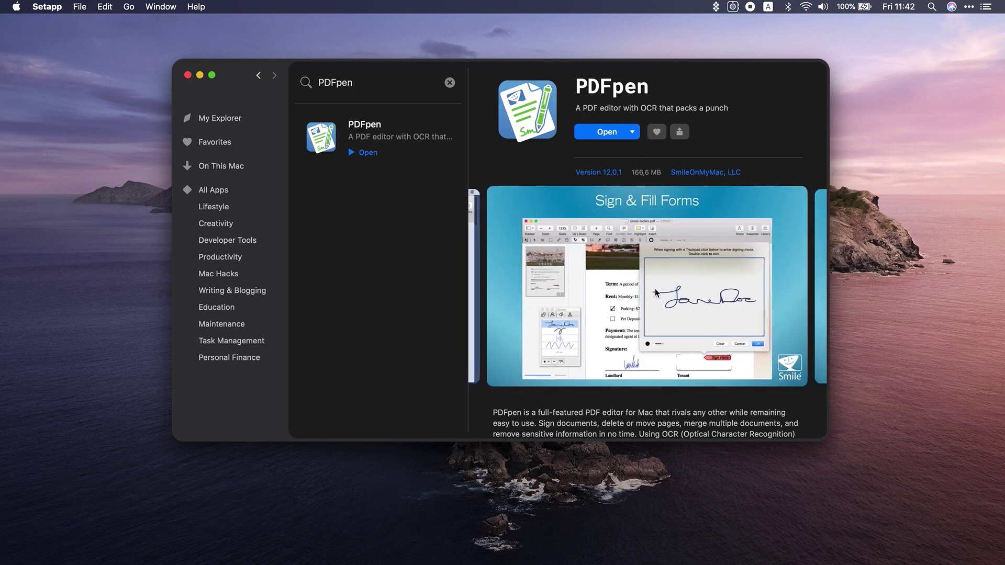
scroll(655, 294, right, 5)
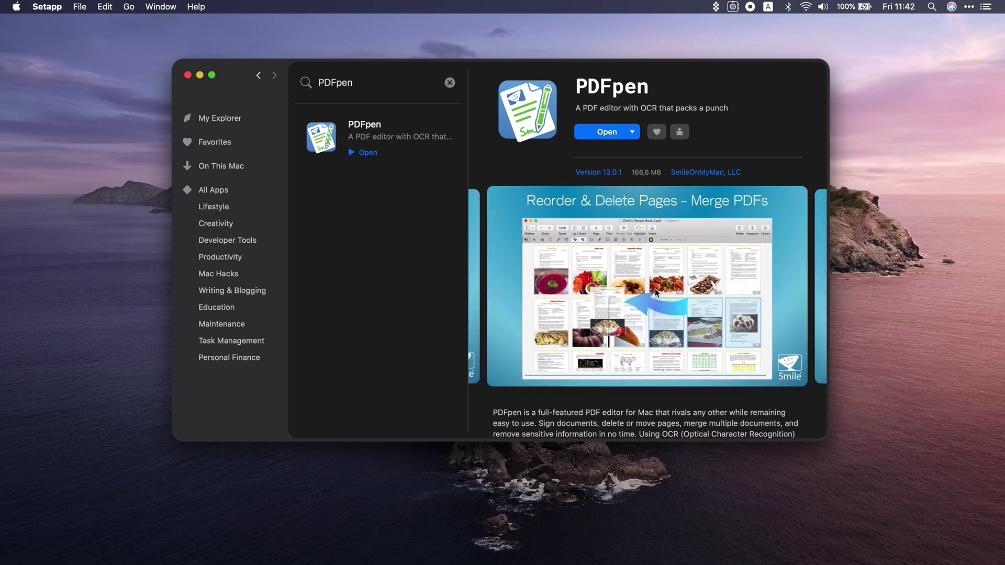
click(607, 132)
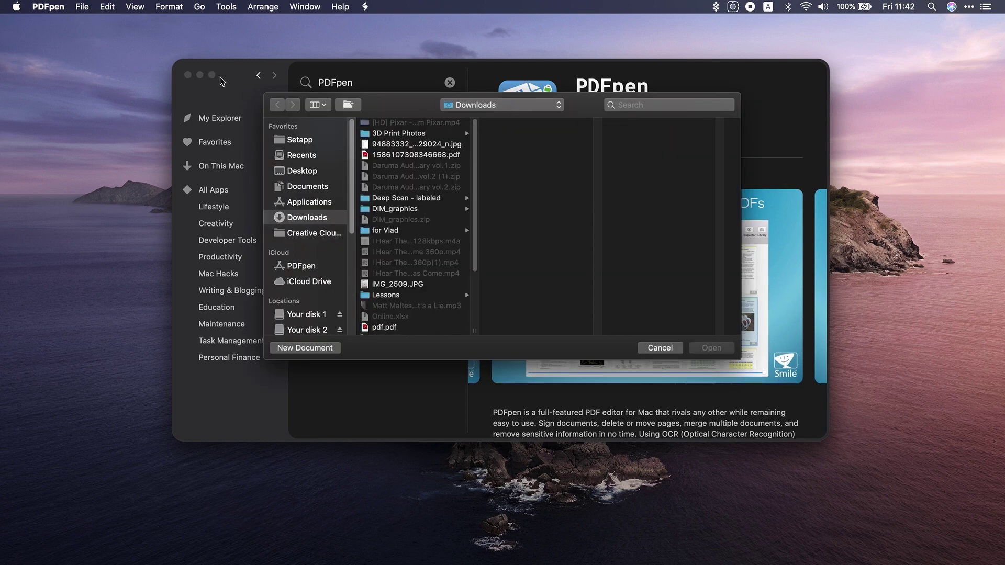
Open pdf.pdf from Downloads in PDFpen and center its window on screen
click(200, 75)
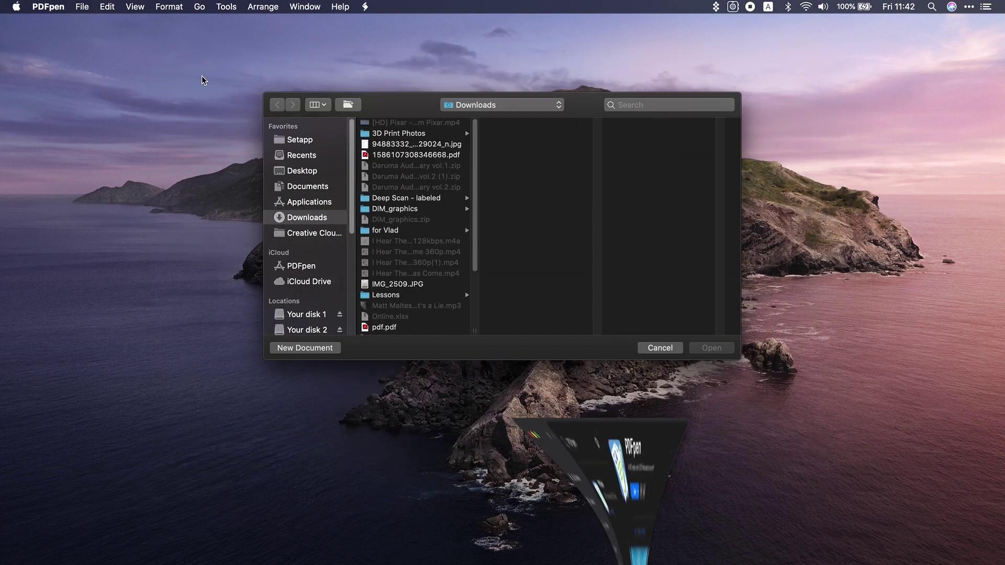
click(383, 327)
click(698, 347)
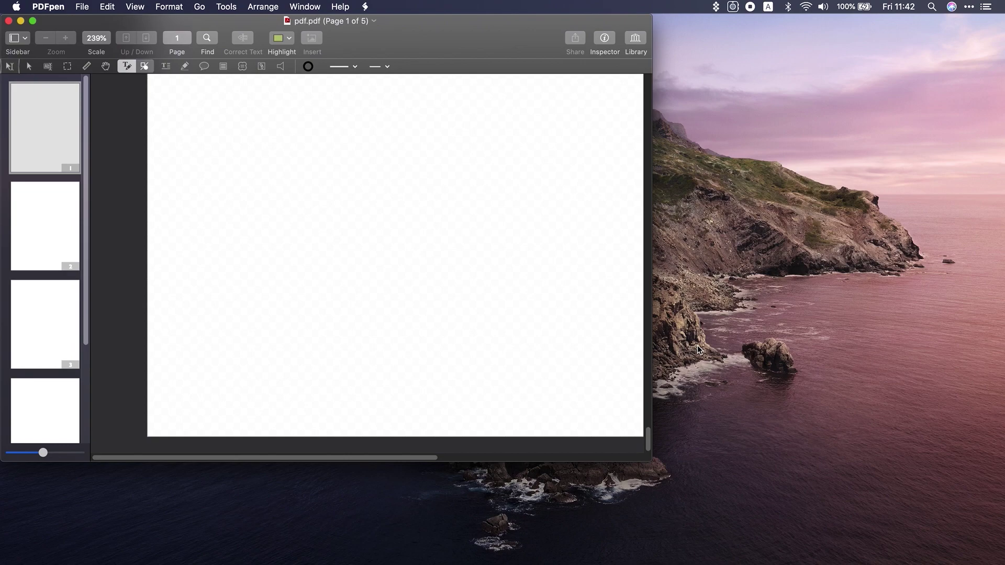
drag(467, 21, 649, 103)
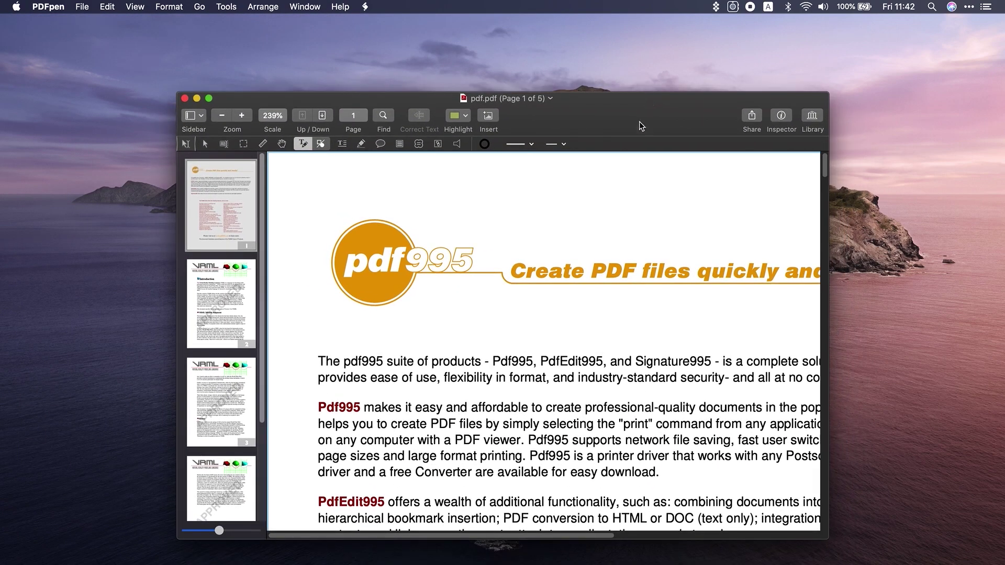
scroll(612, 295, down, 5)
scroll(530, 321, up, 3)
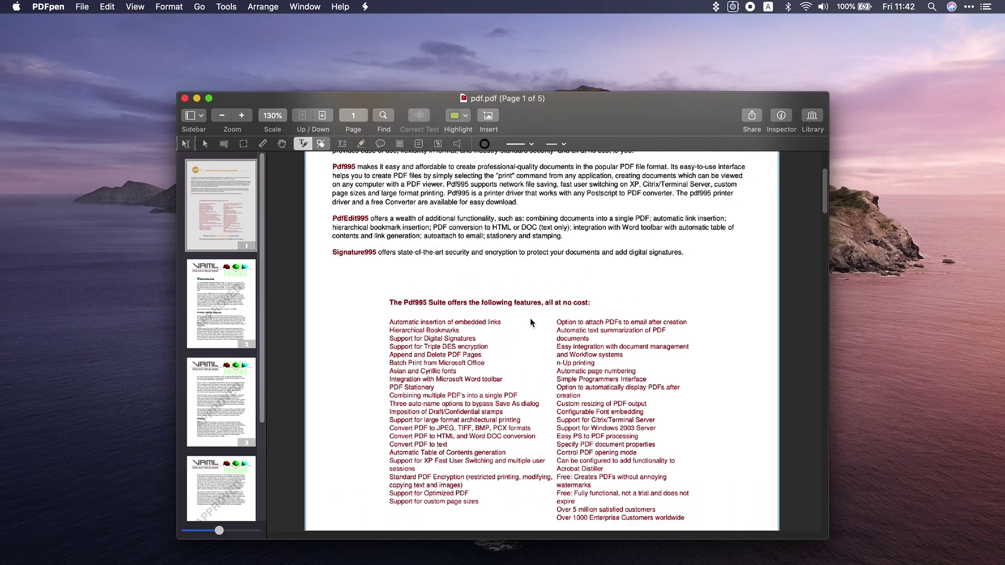
scroll(530, 322, up, 5)
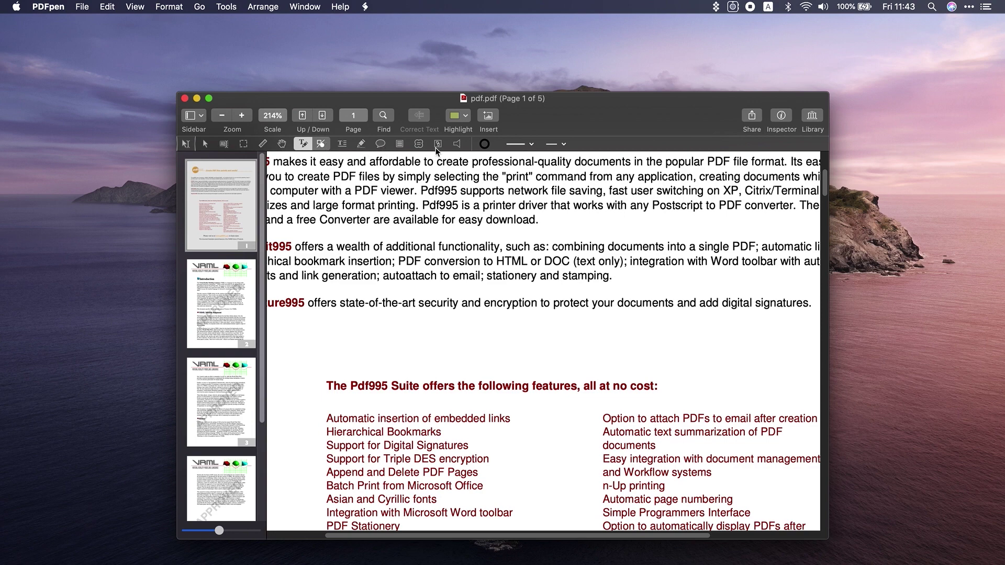
Draw a marker stroke beside 'Automatic', erase the feature-list heading via Correct Text, and close pdf.pdf
click(361, 143)
mouse_move(323, 410)
mouse_down()
mouse_move(322, 422)
mouse_move(375, 425)
mouse_move(377, 416)
mouse_up()
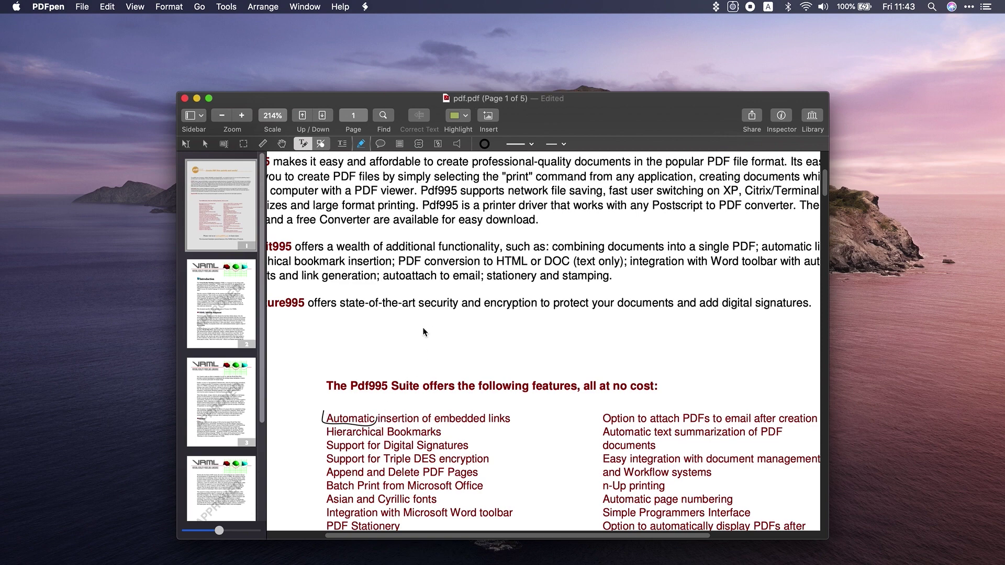
click(164, 6)
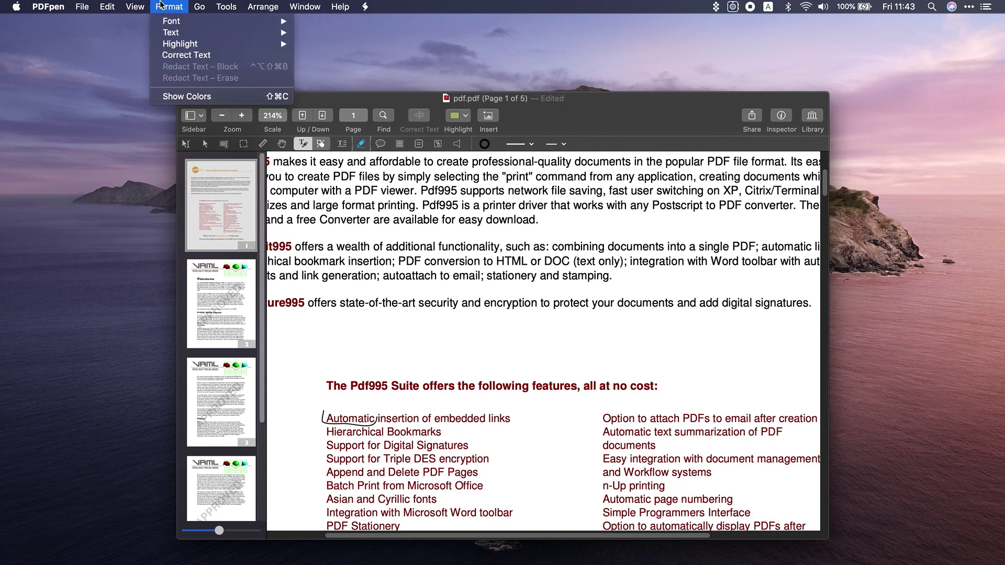
click(264, 56)
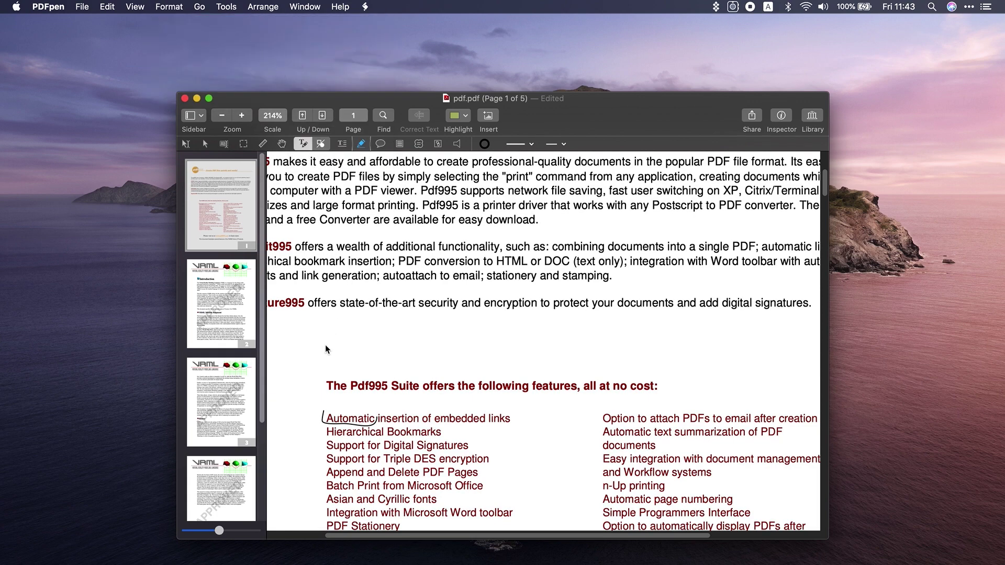
drag(312, 358, 683, 399)
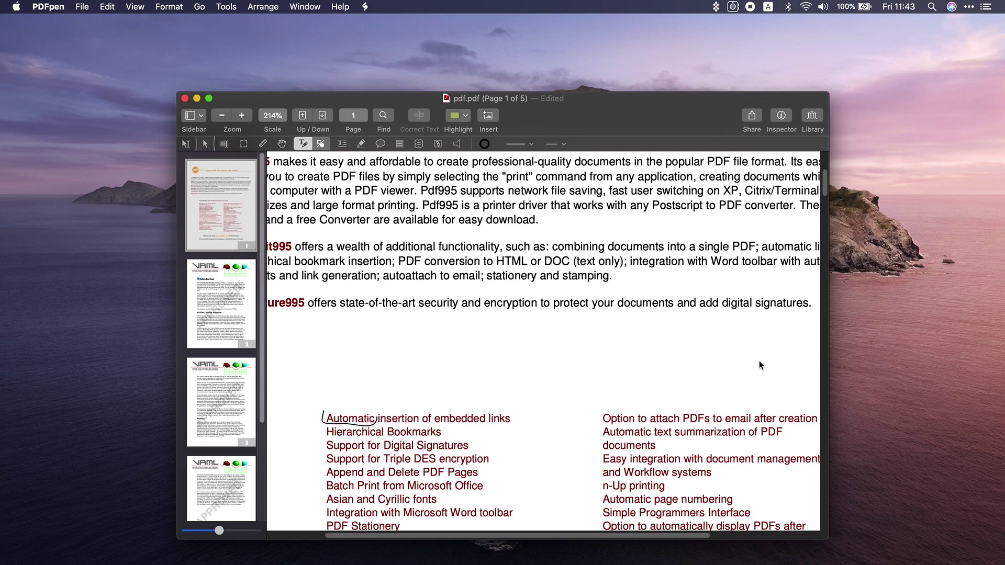
click(185, 99)
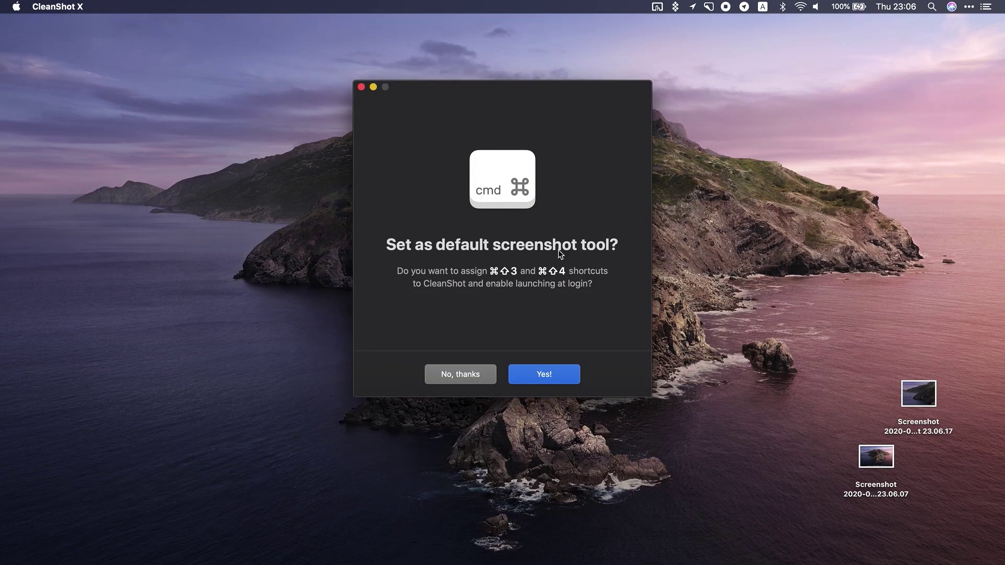
Make CleanShot X the default screenshot tool, enable Hide desktop icons, and complete the remaining setup pages
click(551, 375)
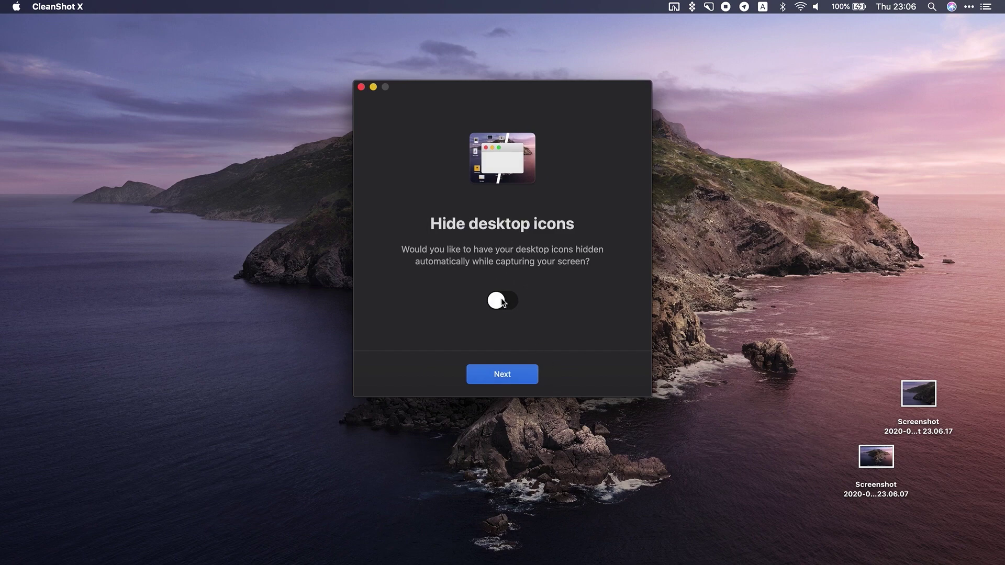
click(503, 304)
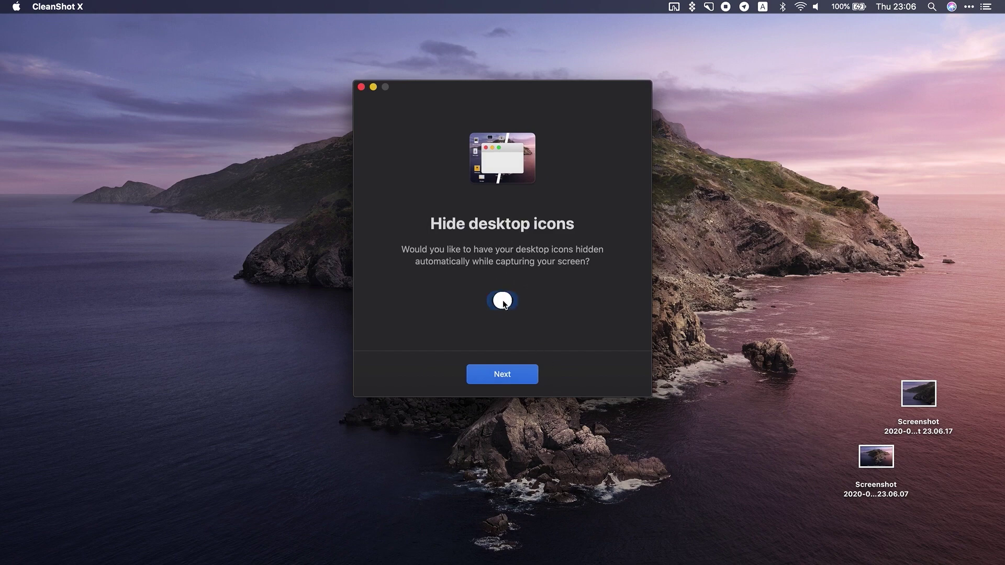
click(505, 376)
click(505, 375)
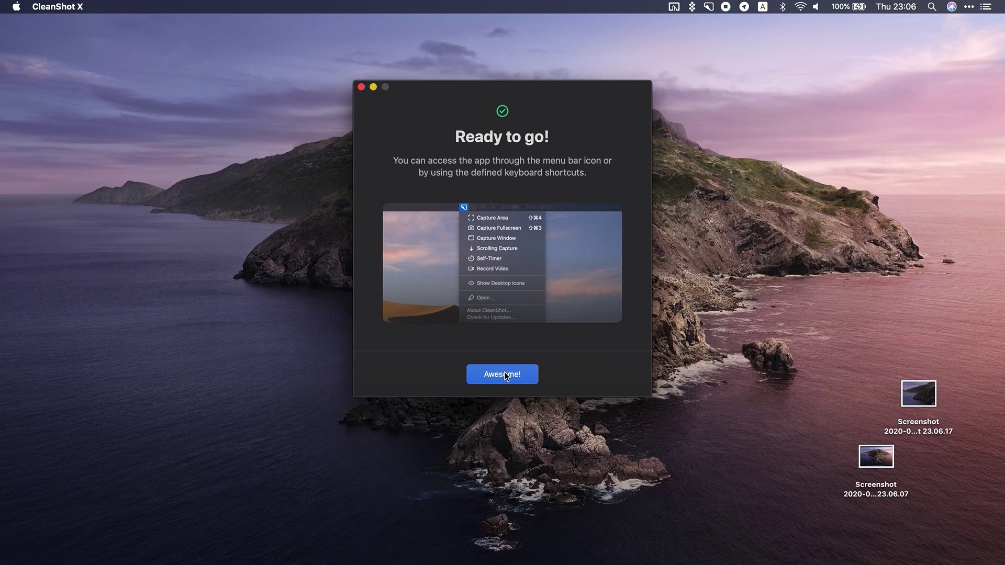
click(503, 375)
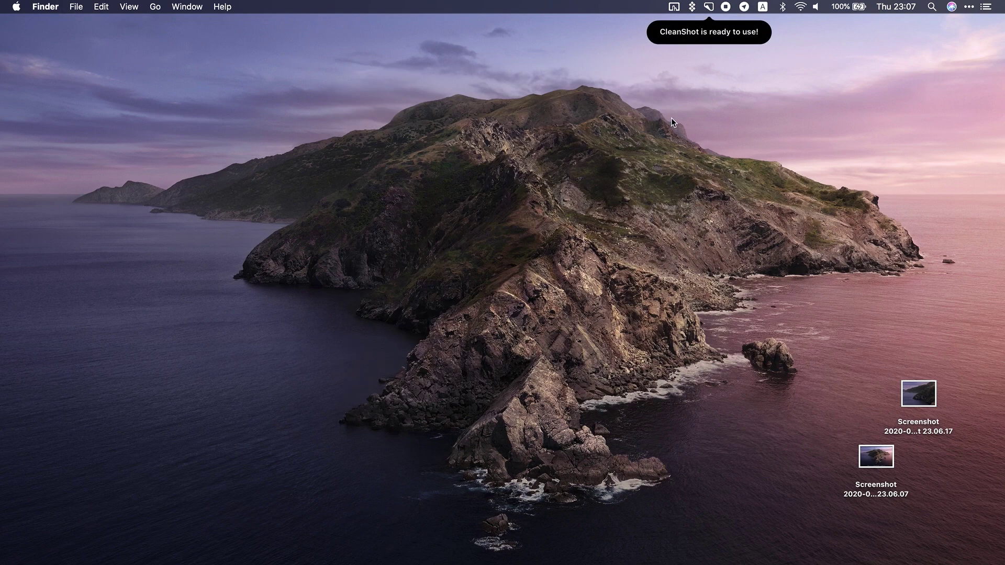
Capture the sea-and-rocks area of the desktop with Capture Area and open it for annotating
click(710, 8)
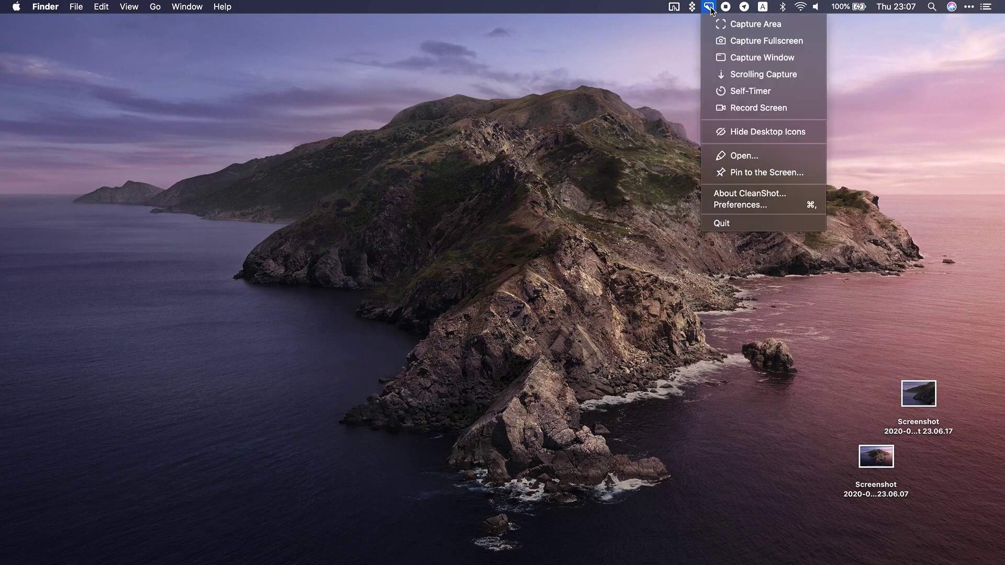
click(730, 24)
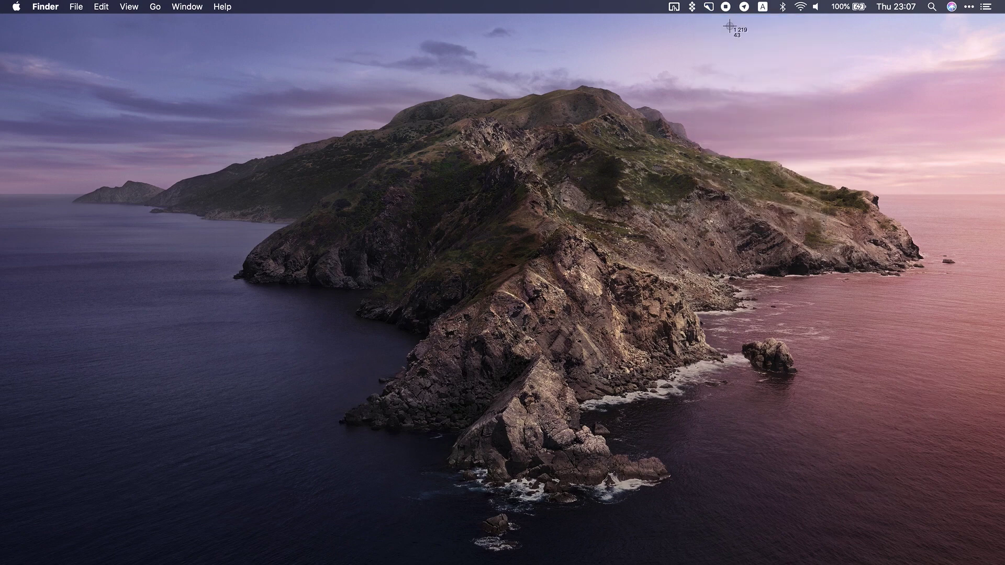
drag(939, 278, 612, 564)
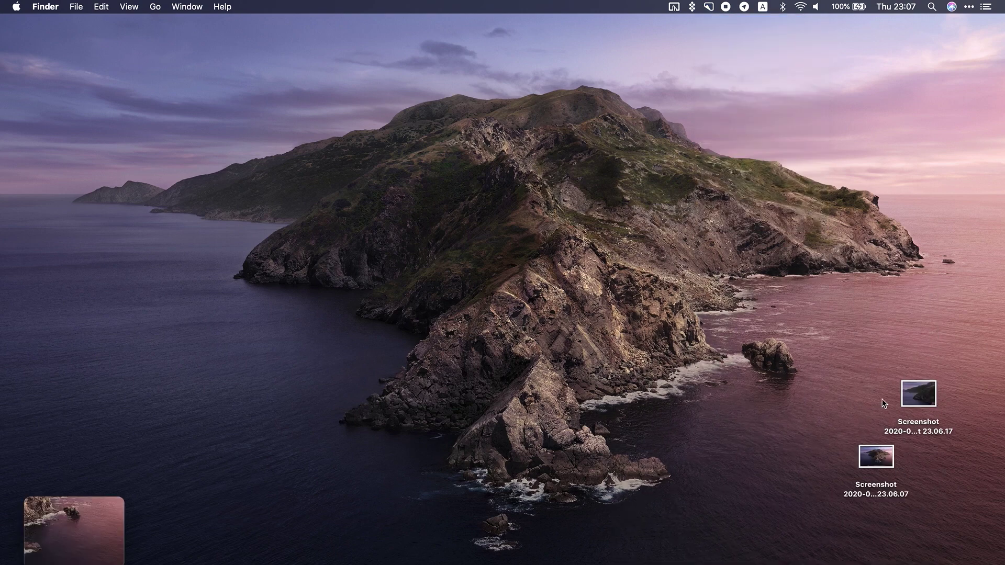
click(33, 560)
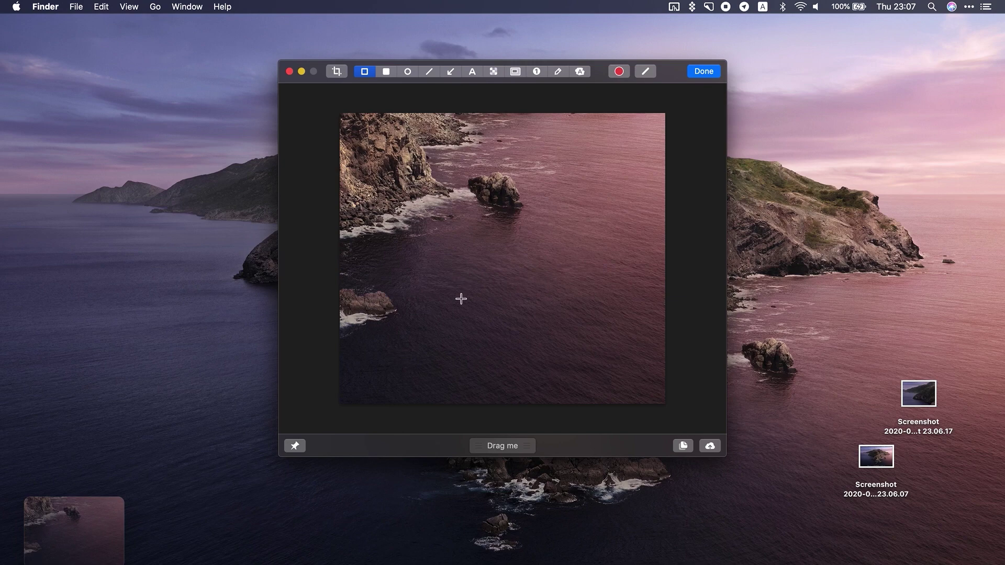
Add a red rectangle and a red 'text' label to the capture, then finish and close the preview
mouse_move(461, 308)
mouse_down()
mouse_move(567, 331)
mouse_move(597, 350)
mouse_up()
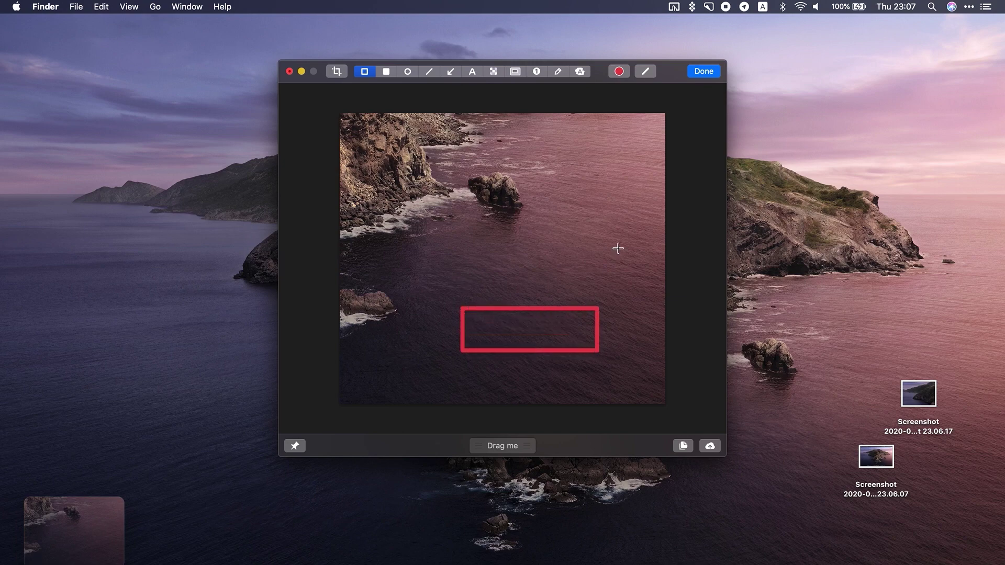
click(472, 72)
click(497, 166)
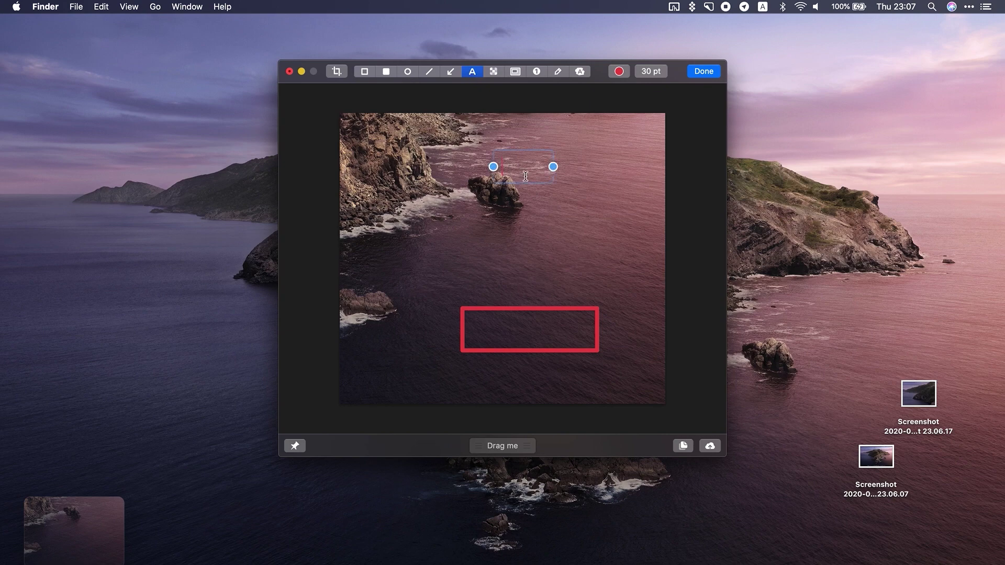
text(text)
click(704, 72)
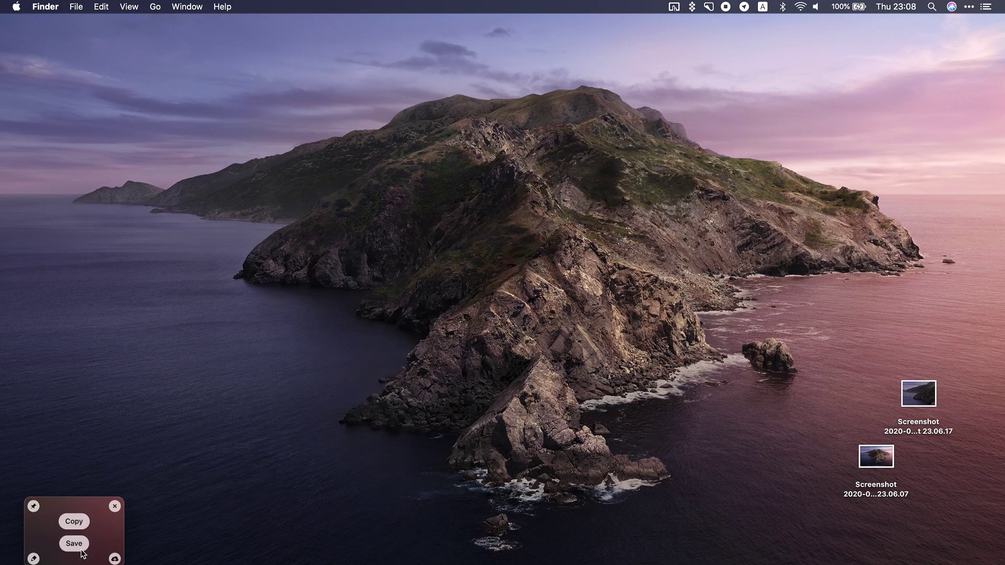
click(76, 522)
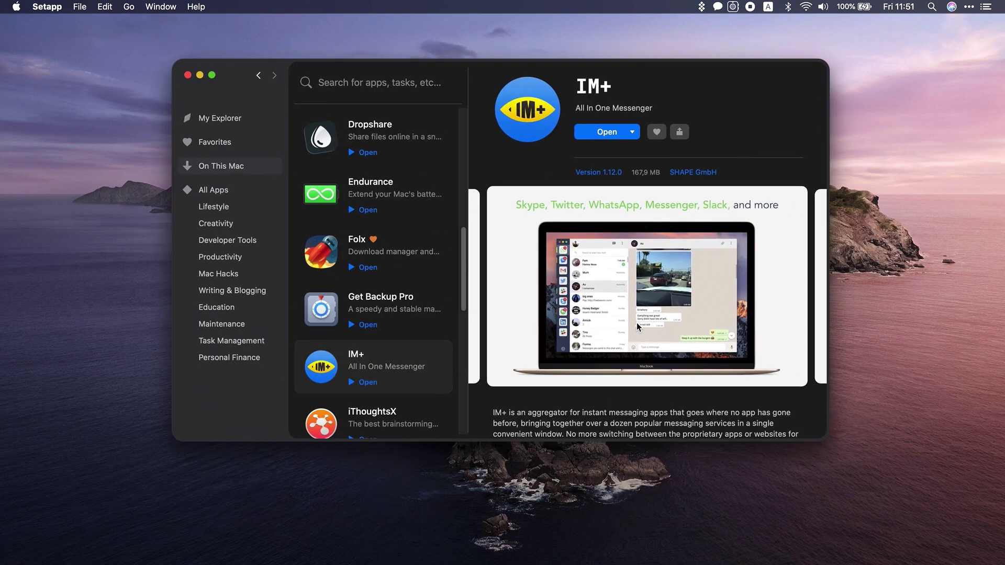
Launch IM+ and add a Skype account with sounds off and the Work tag
click(607, 132)
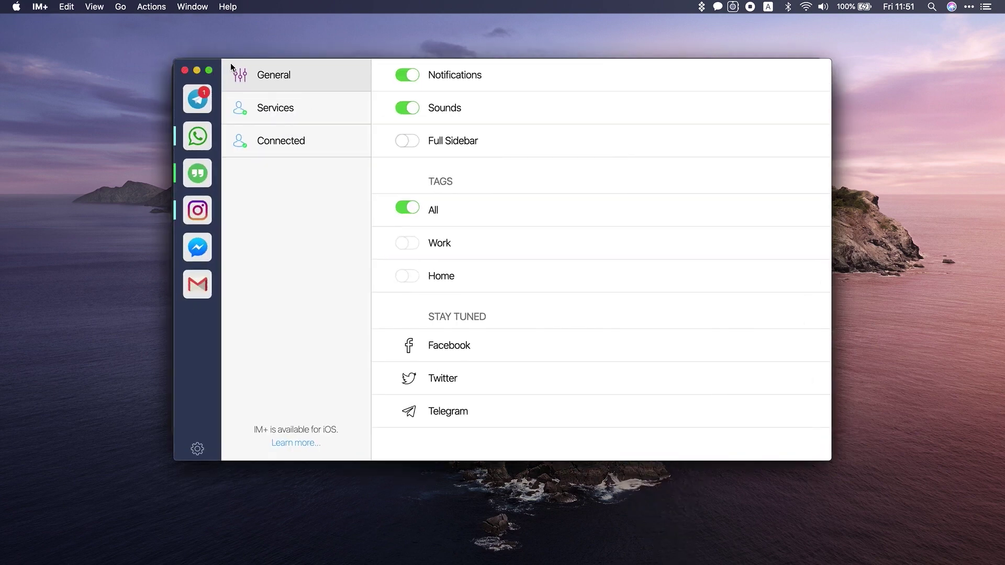
drag(230, 63, 219, 60)
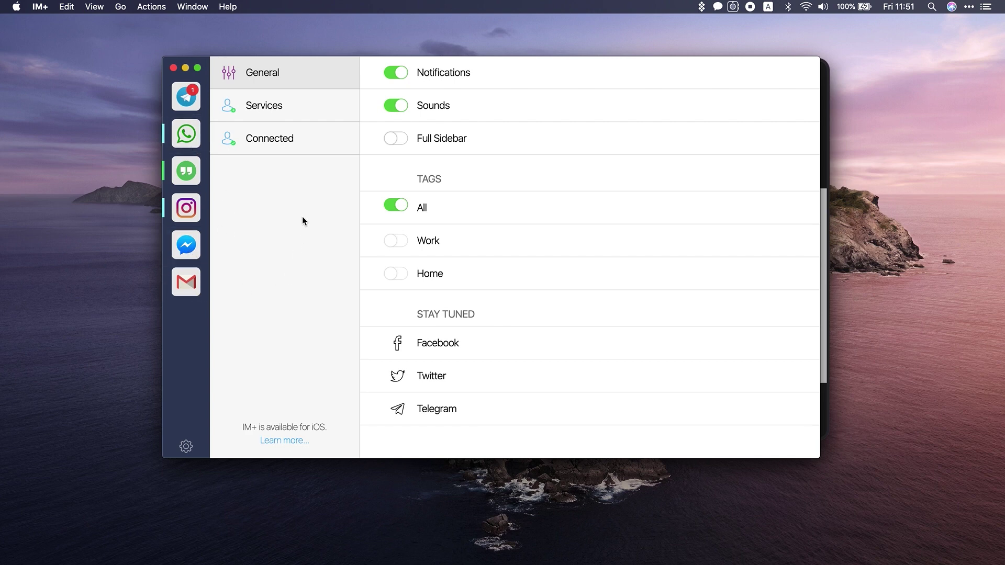
click(270, 106)
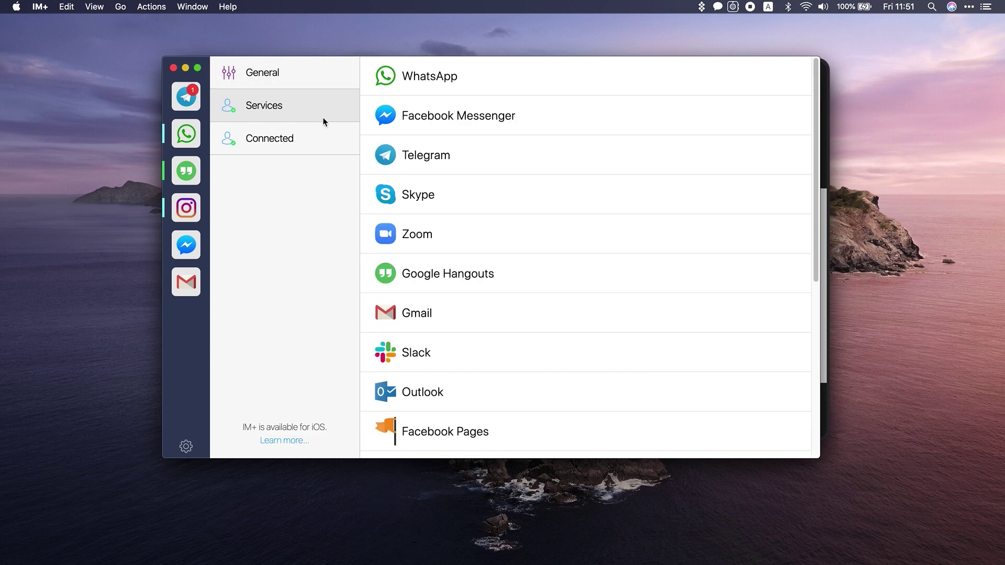
scroll(449, 252, down, 2)
click(427, 147)
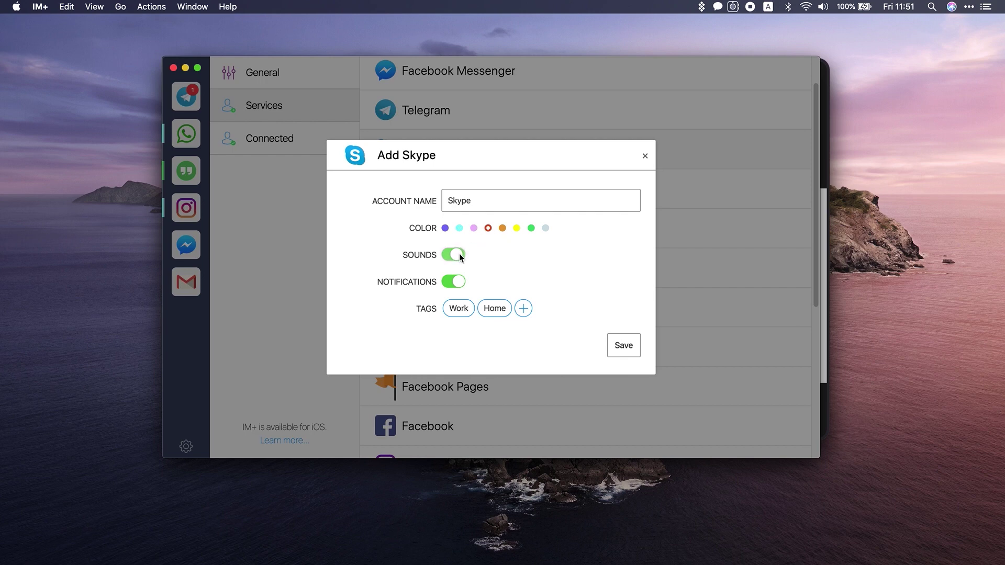
click(466, 312)
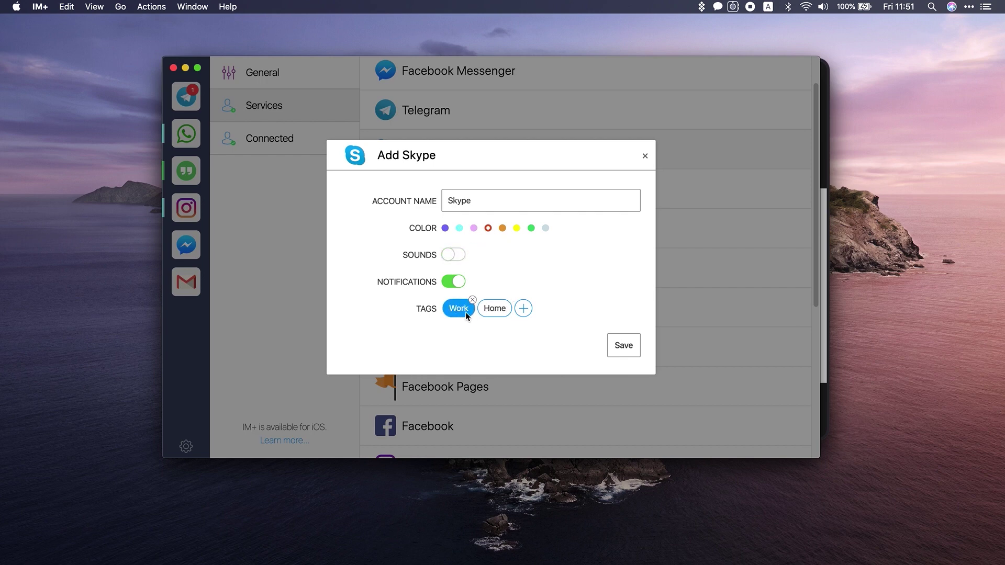
click(625, 348)
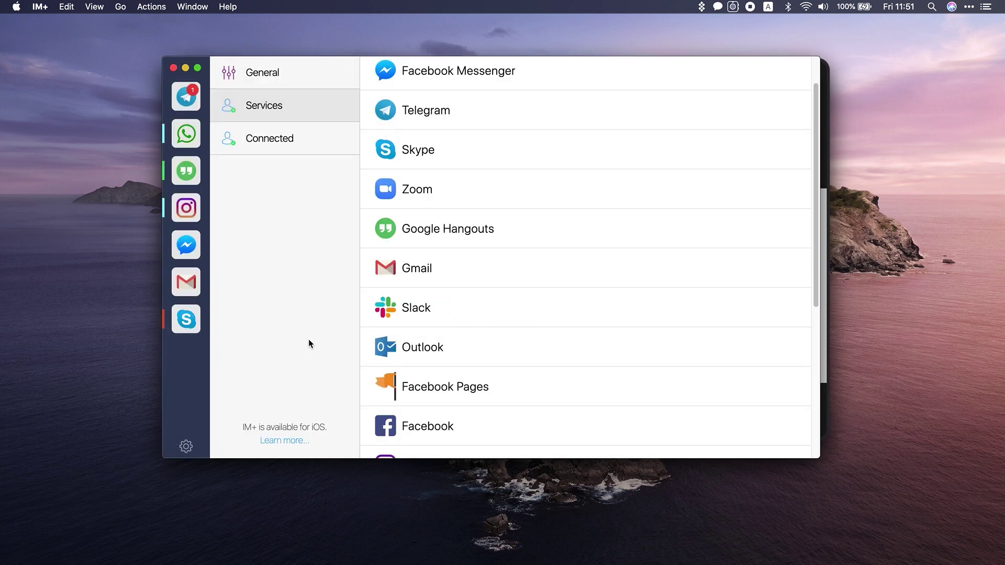
Minimize IM+ and Setapp, launch MindNode, and open the Mind Map document
click(186, 68)
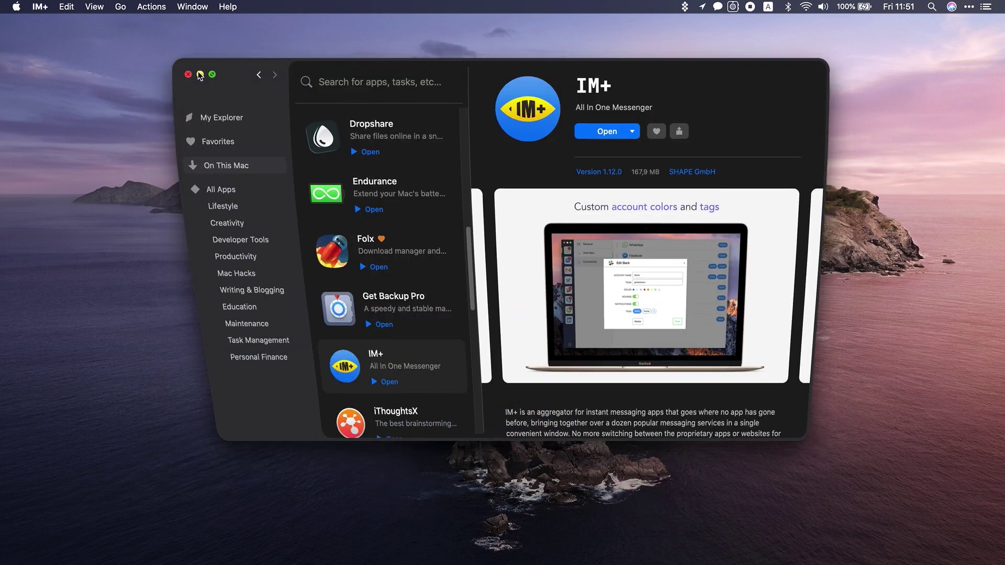
key(cmd+m)
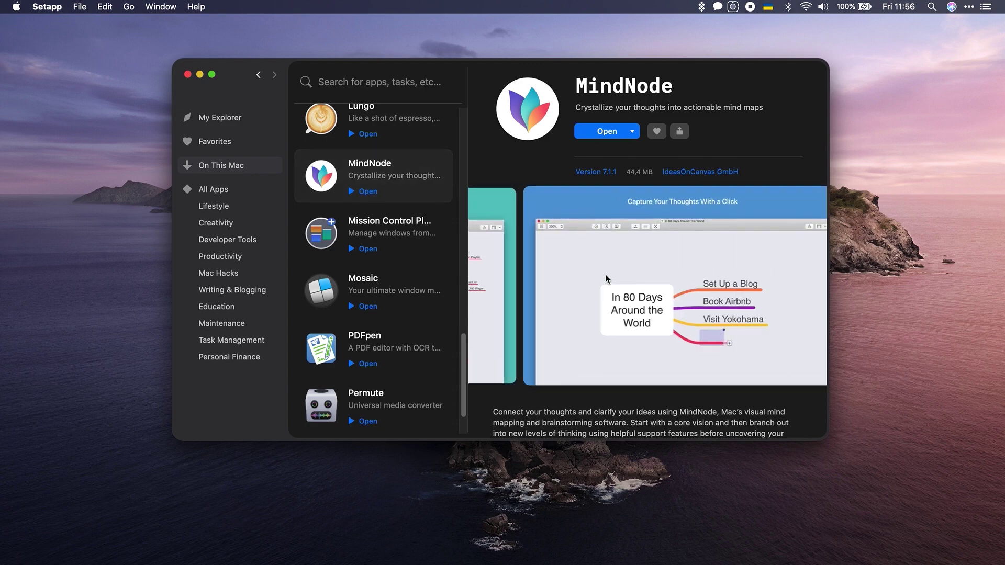
click(615, 134)
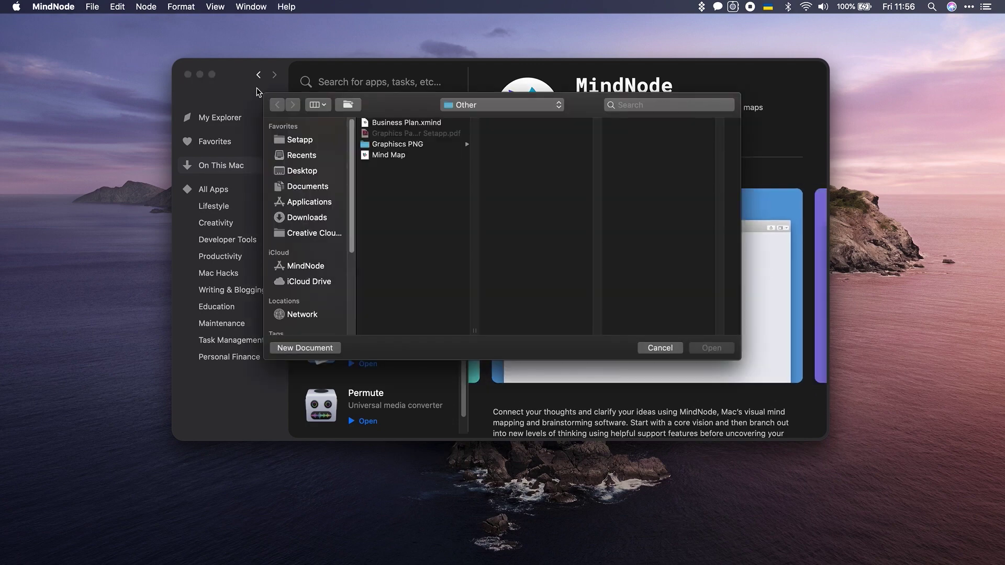
click(199, 75)
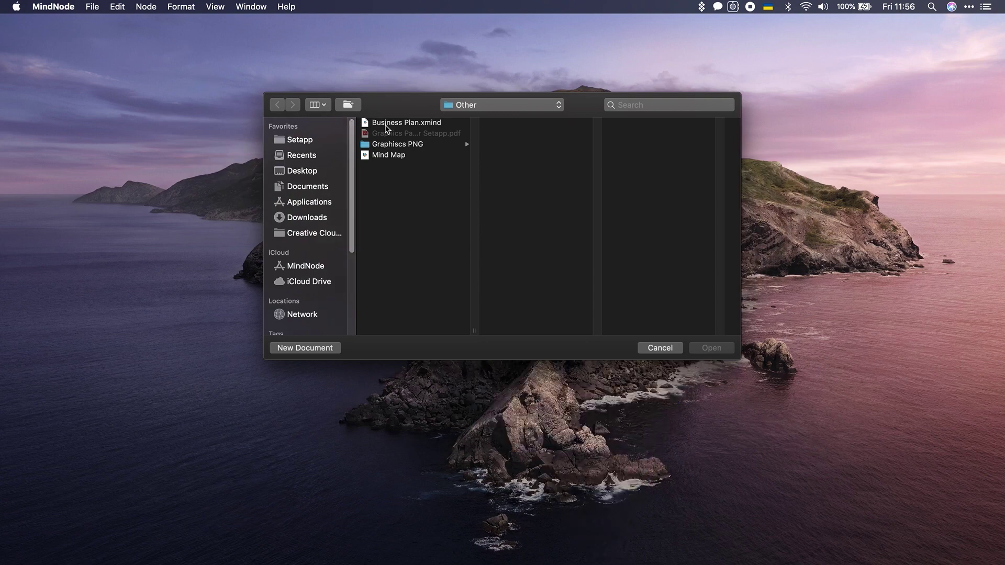
click(389, 155)
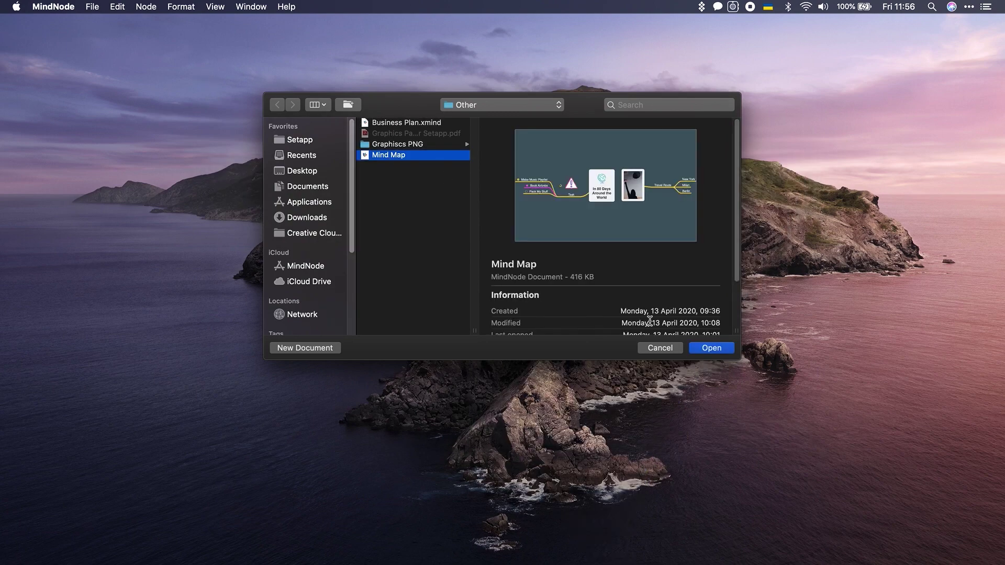
click(702, 348)
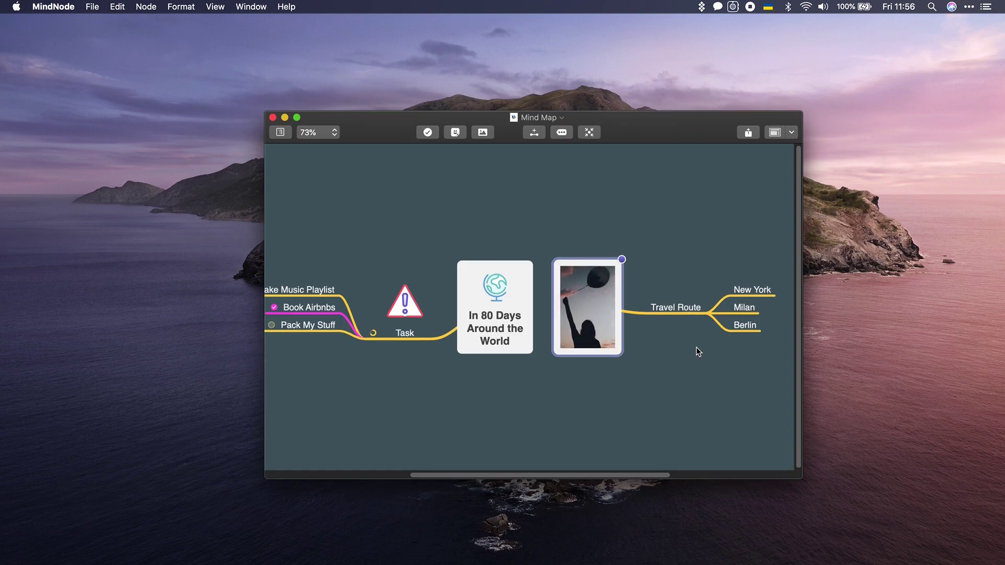
Add a heart sticker from the sticker collection to the New York node
scroll(623, 329, down, 5)
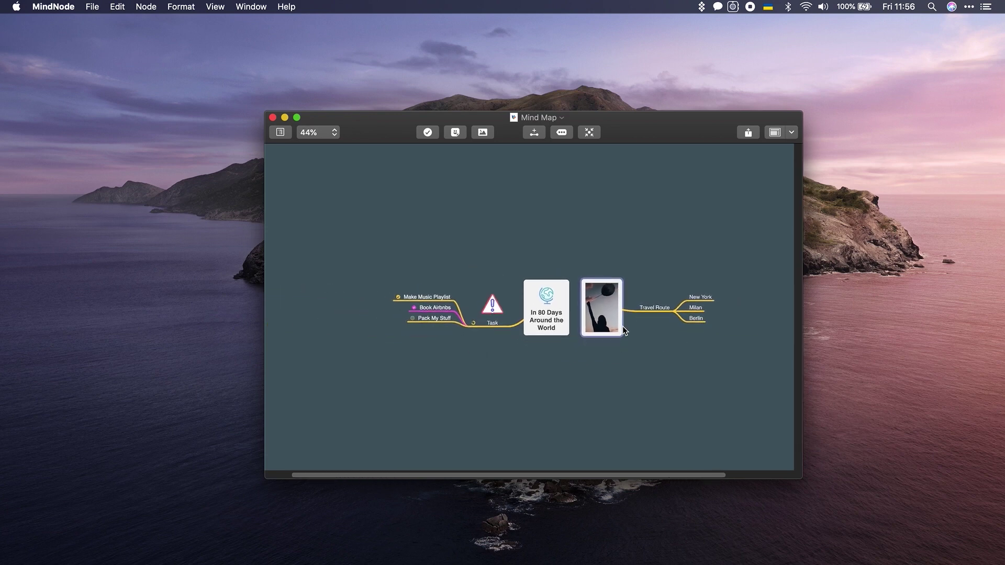
scroll(622, 329, up, 3)
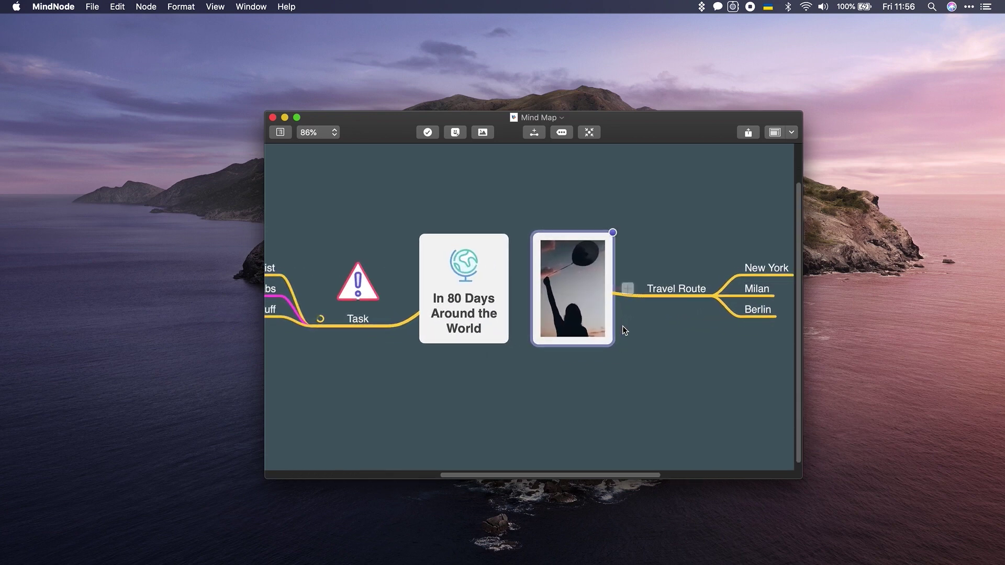
scroll(623, 329, up, 3)
scroll(623, 329, right, 3)
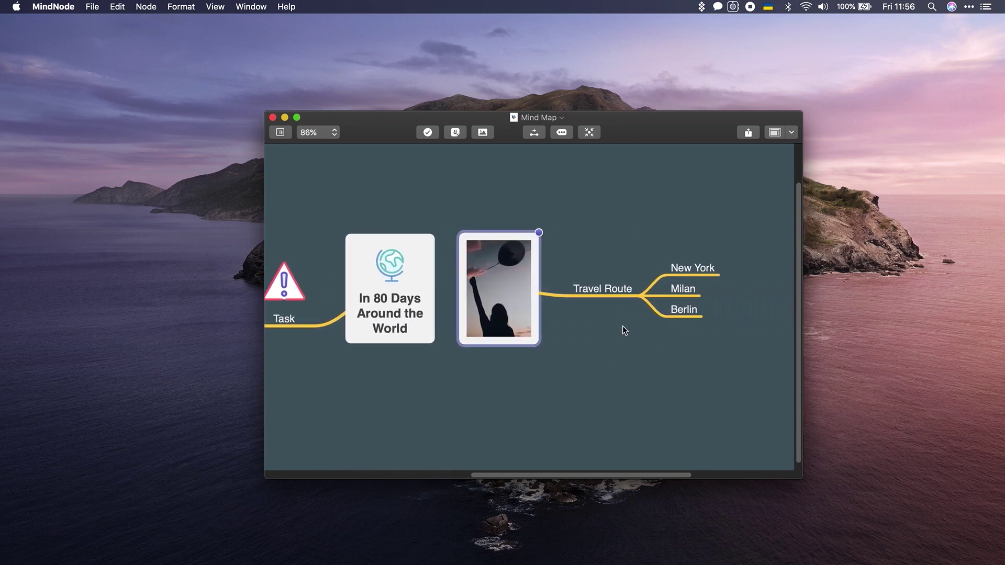
click(687, 269)
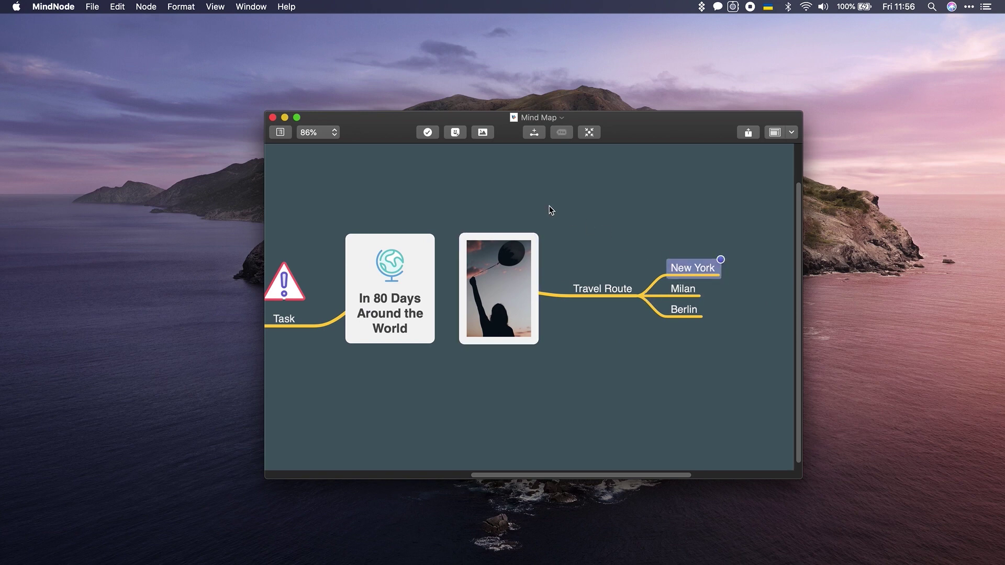
click(455, 132)
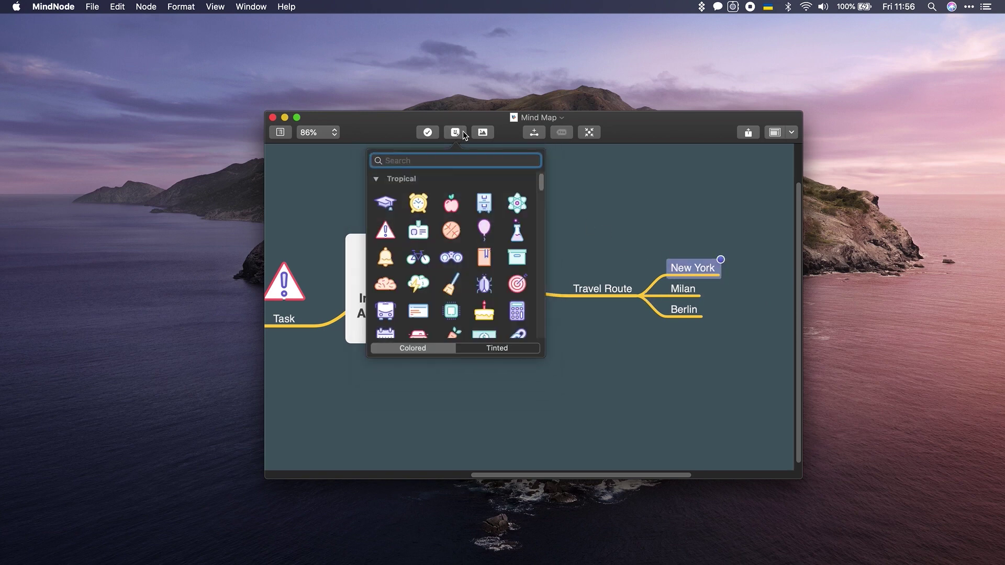
scroll(461, 256, down, 10)
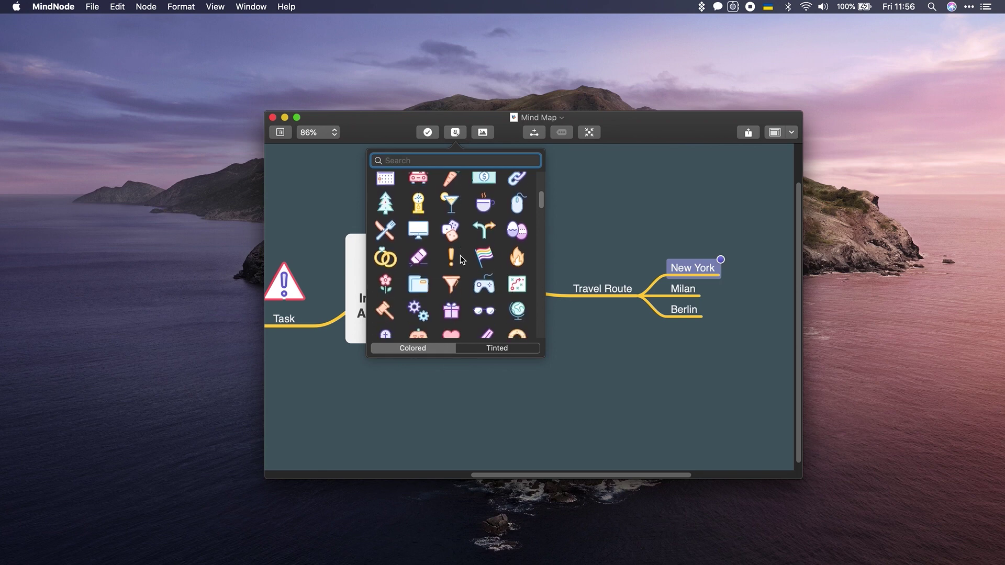
scroll(460, 255, down, 1)
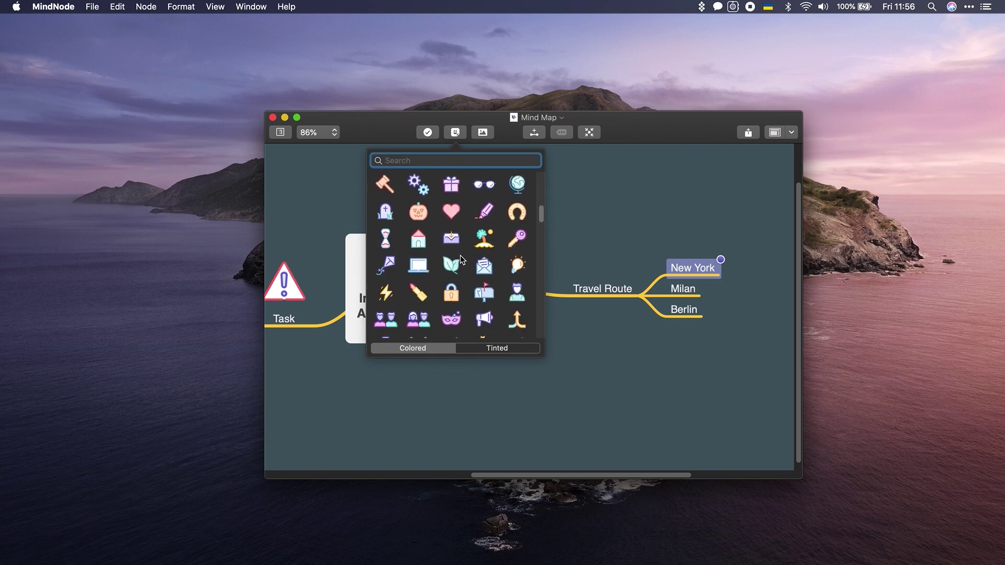
click(448, 214)
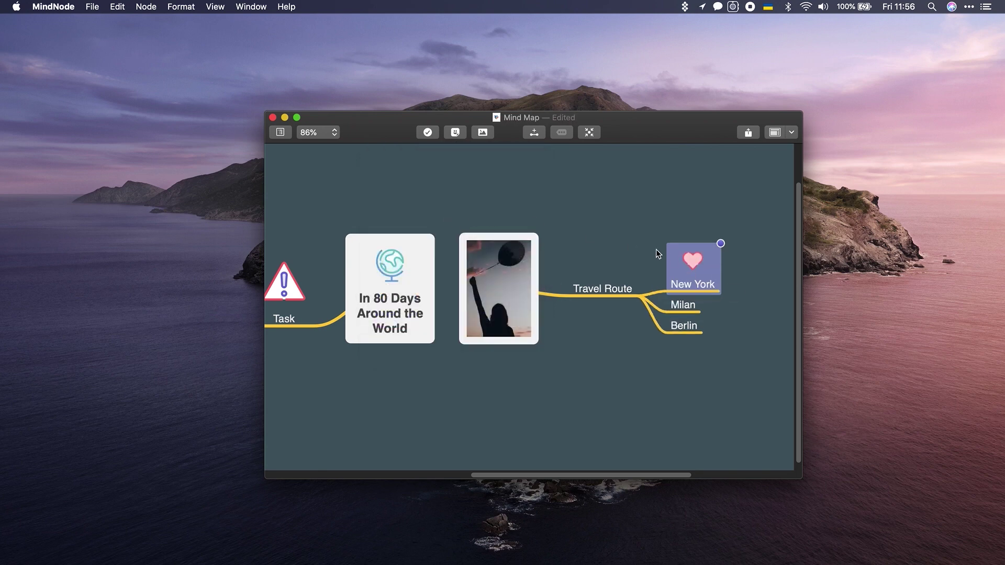
Enlarge the New York heart sticker by dragging its resize handle
click(692, 261)
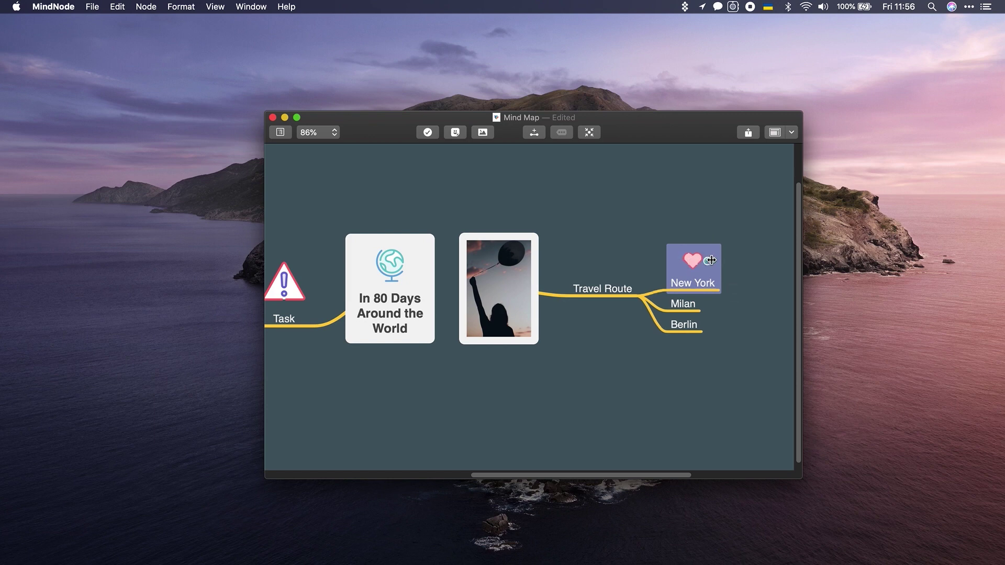
drag(711, 260, 729, 258)
click(757, 211)
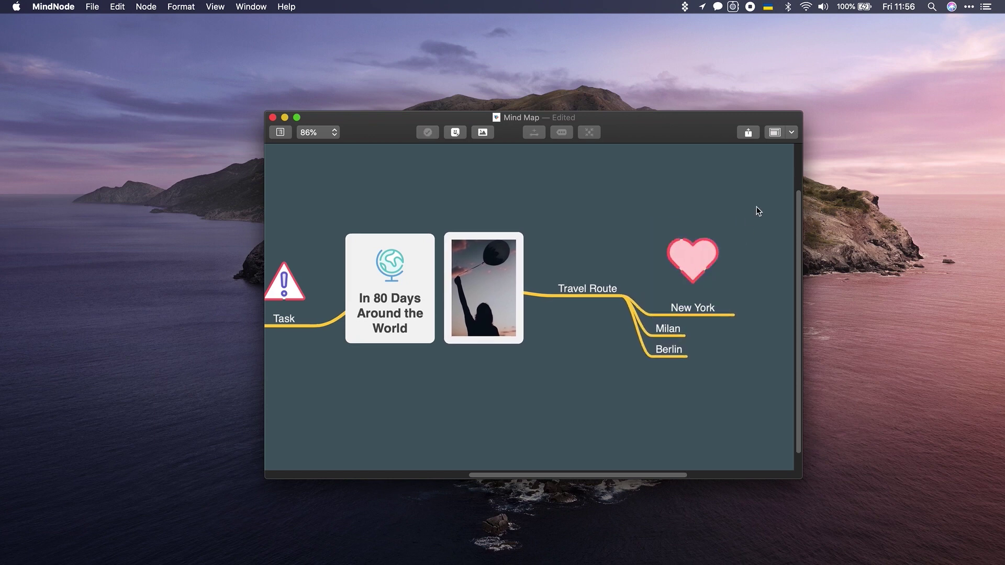
scroll(750, 285, down, 5)
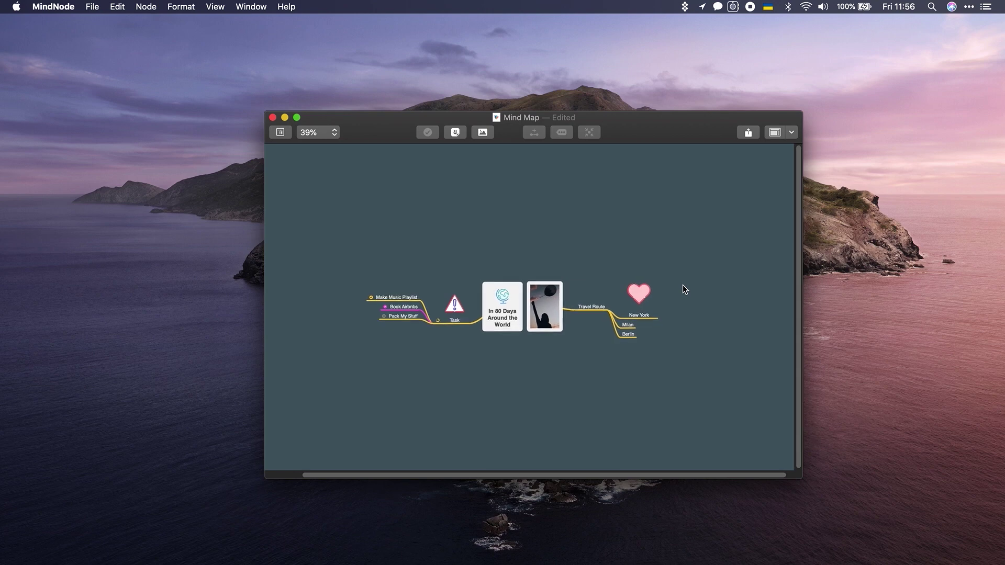
Show the outline sidebar, look at File > Export To without exporting, and minimize MindNode
click(280, 131)
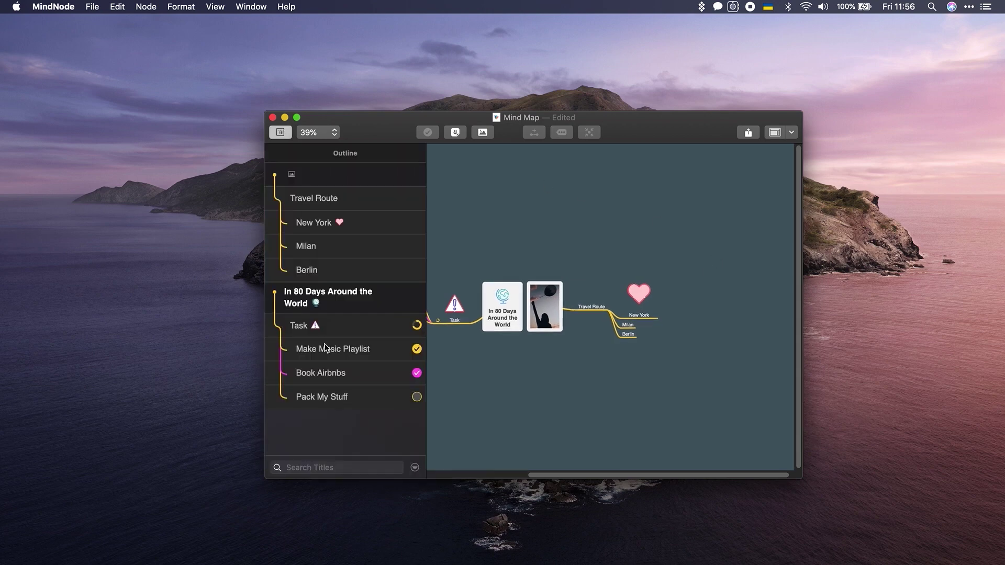
click(97, 6)
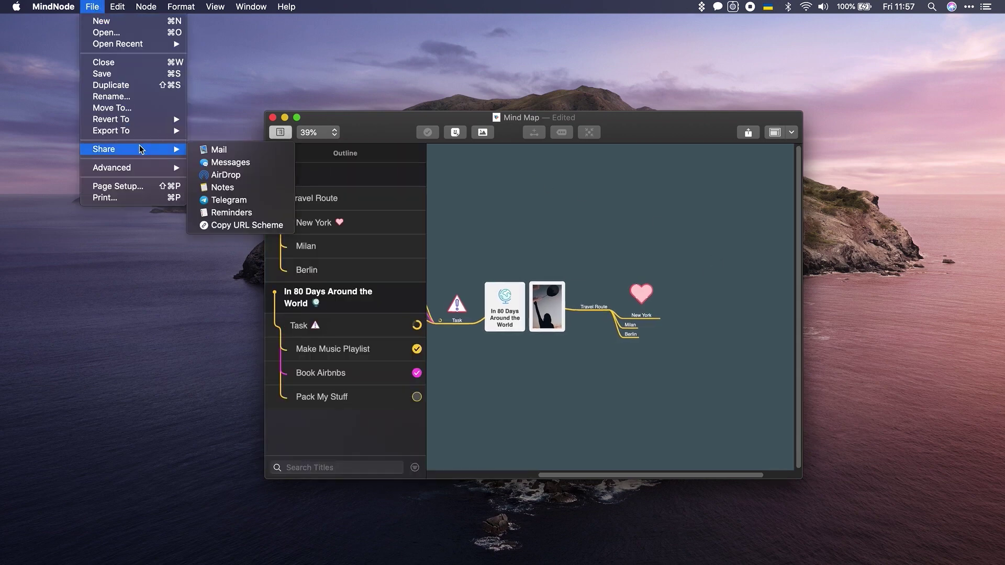
mouse_move(155, 132)
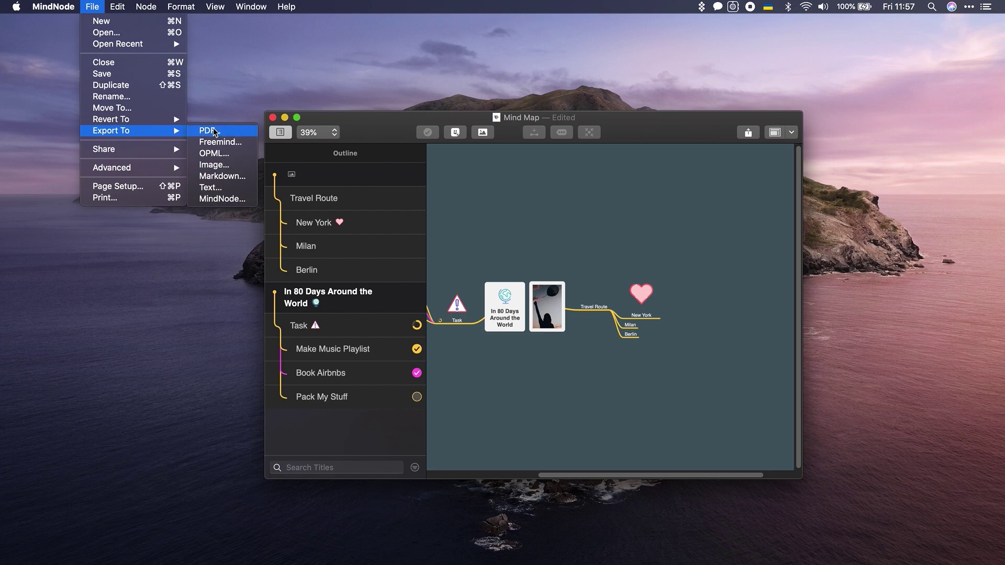
click(336, 115)
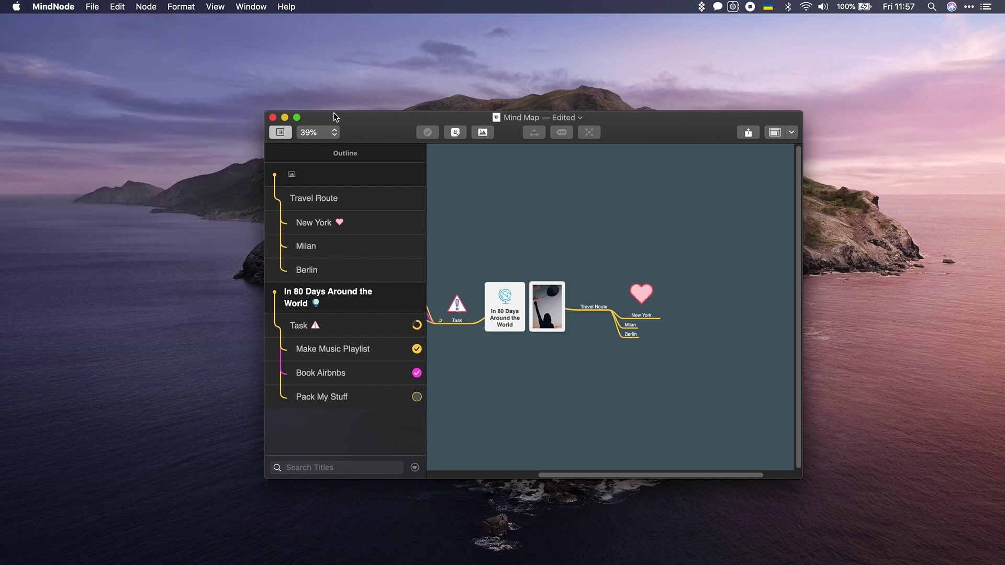
click(285, 118)
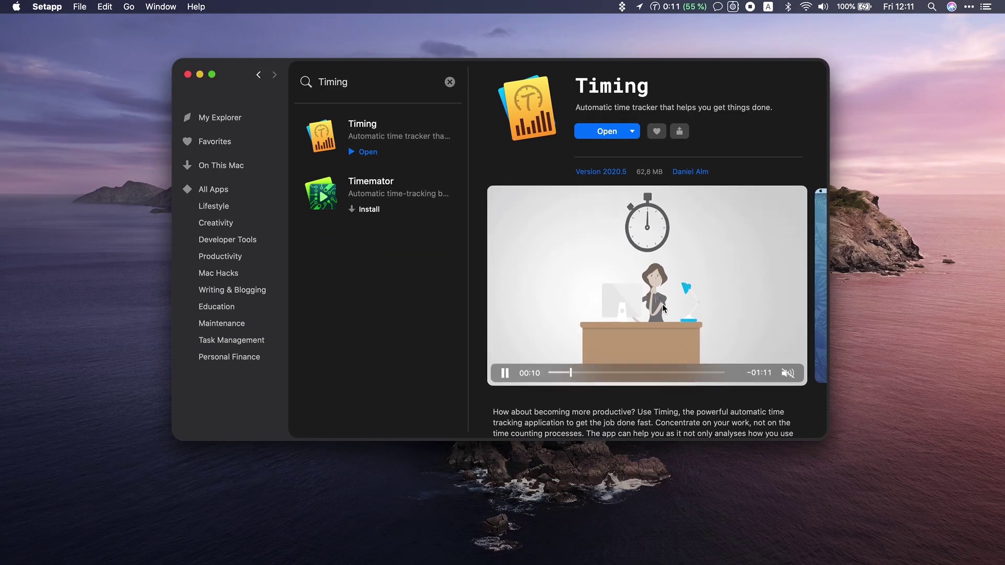
Browse Timing's gallery screenshots and open Timing from its Setapp page
scroll(663, 308, right, 3)
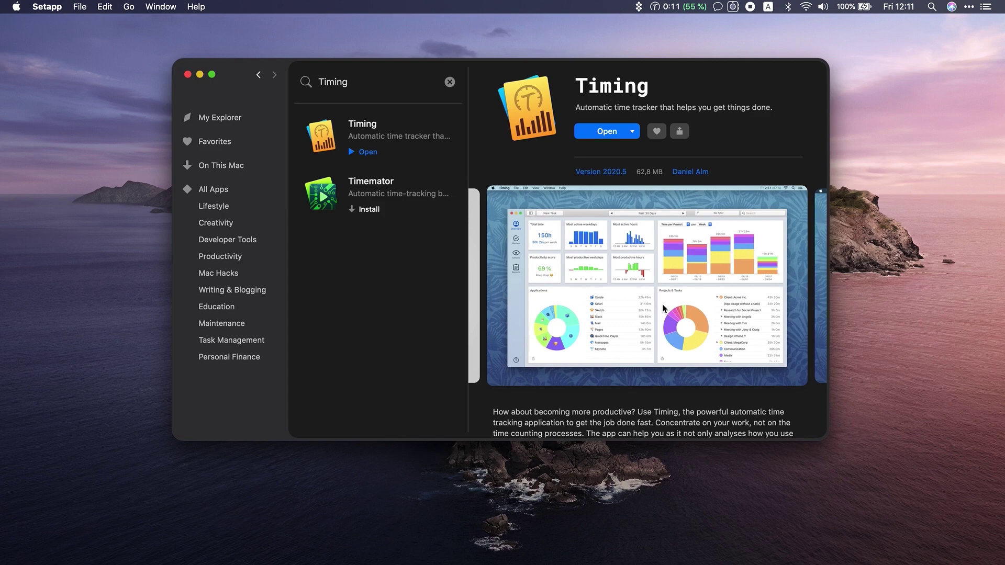
scroll(663, 307, right, 2)
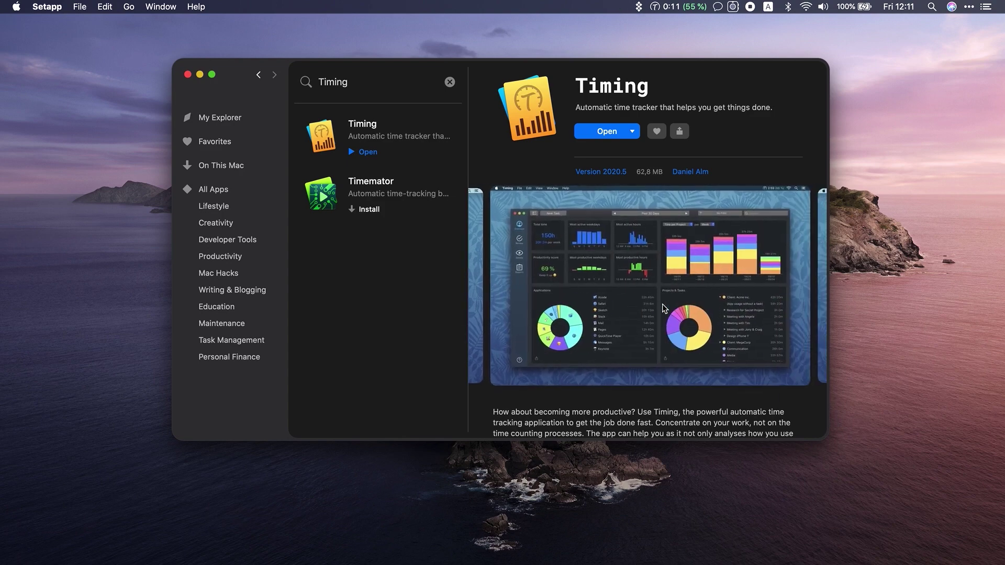
click(603, 131)
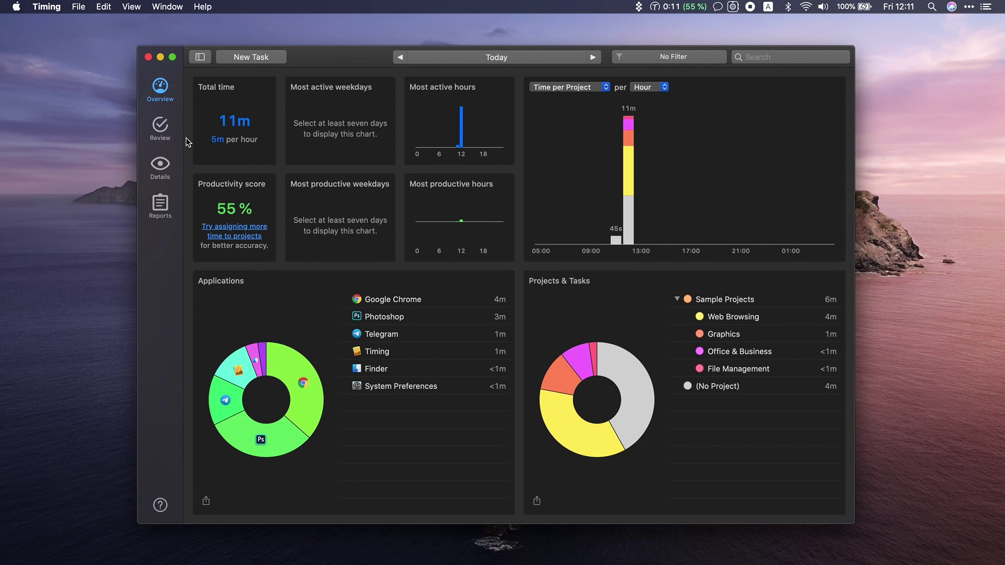
Go through Review to Reports, showing today's activity report with Excel export settings
click(160, 128)
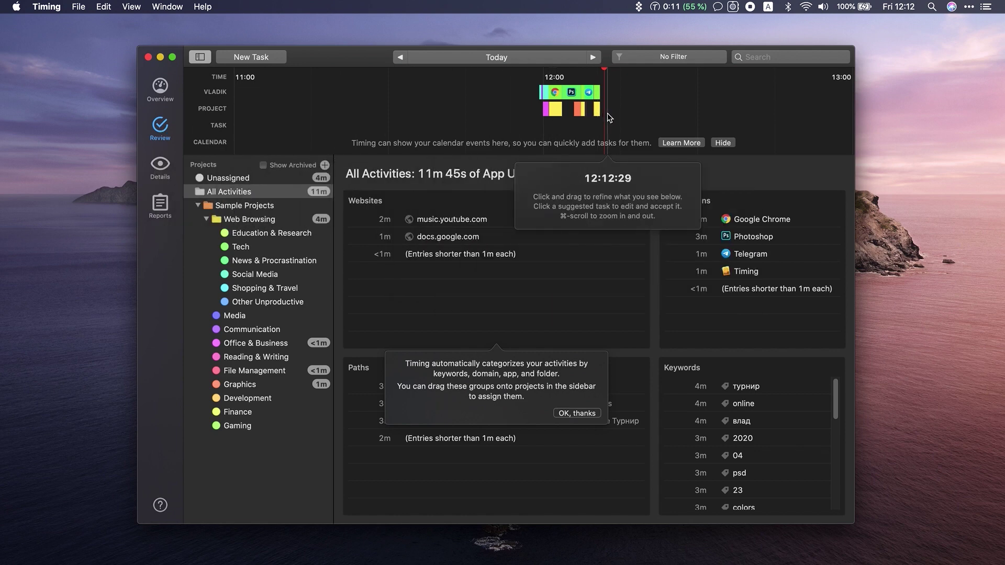
click(160, 204)
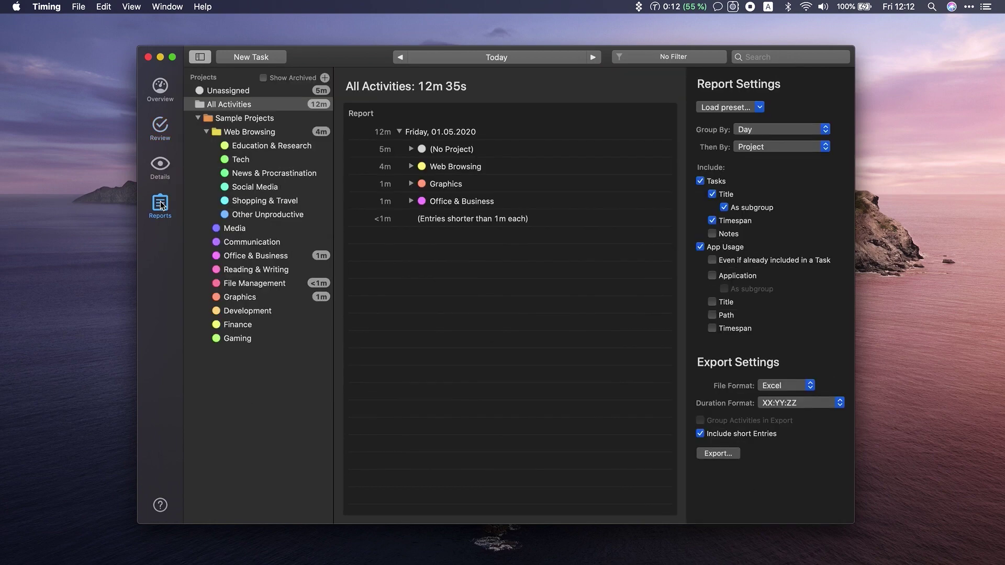
Export the All Activities report as an Excel file saved to the Desktop
click(724, 457)
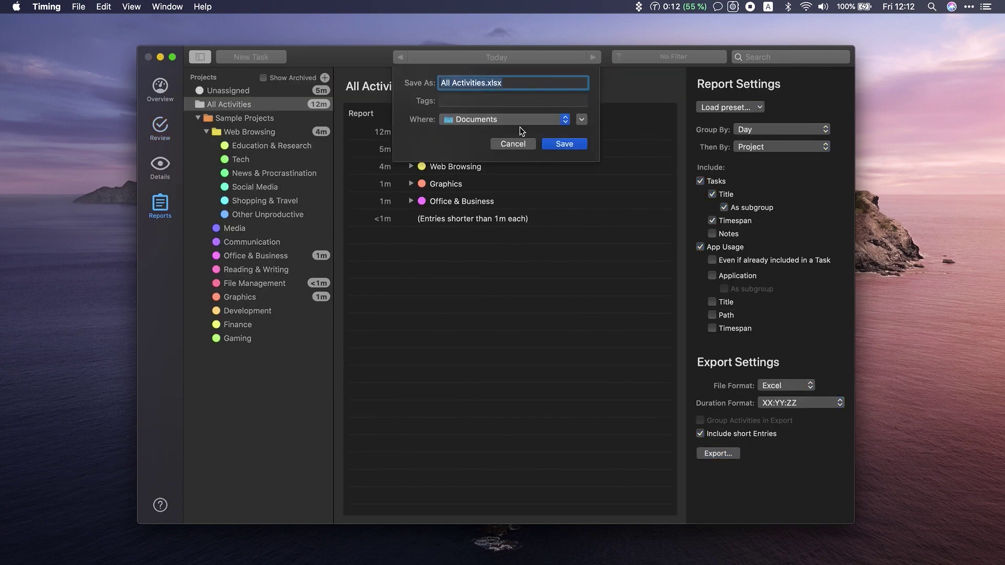
click(480, 120)
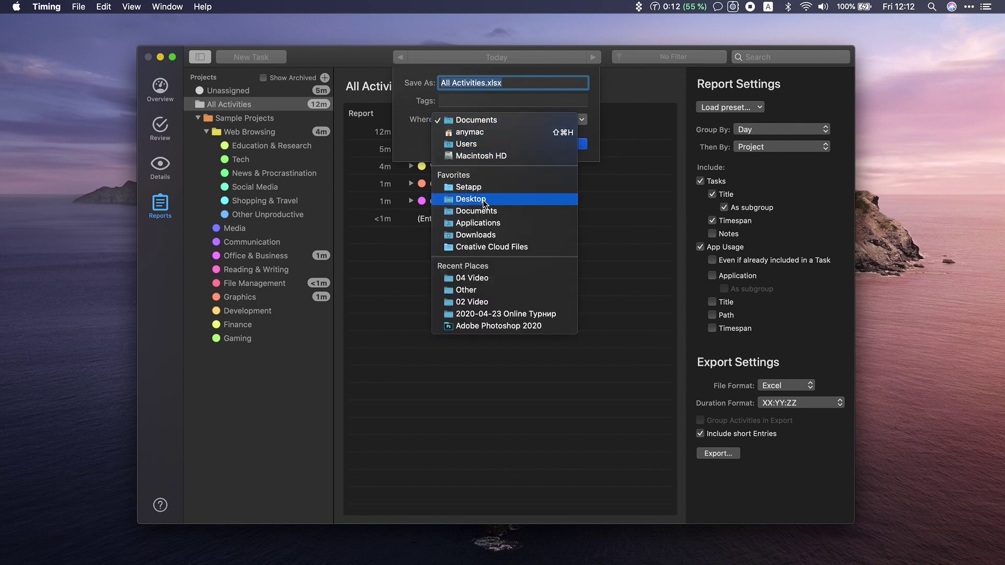
click(518, 200)
click(561, 145)
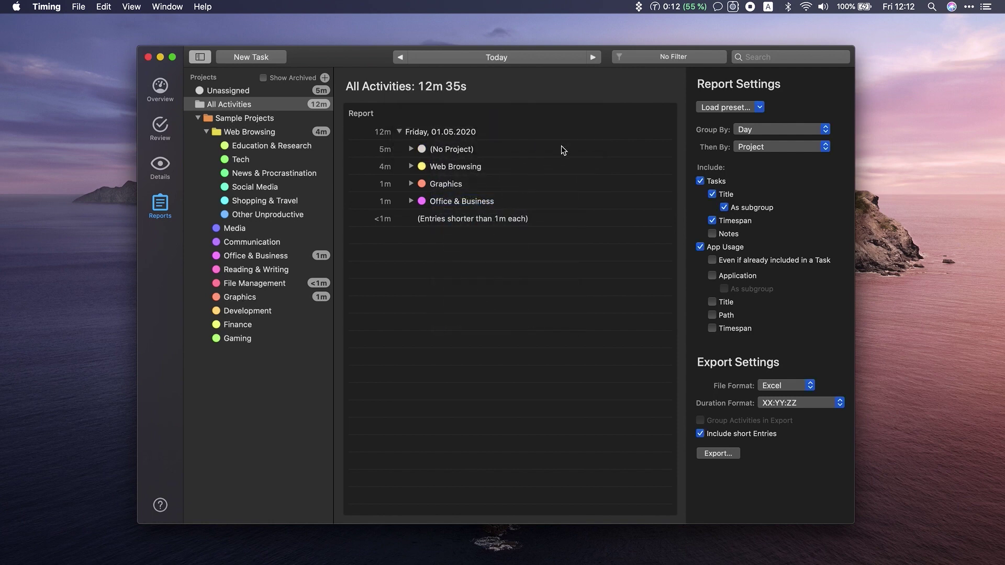
Quick Look the exported All Activities.xlsx on the Desktop, then close the preview
click(962, 49)
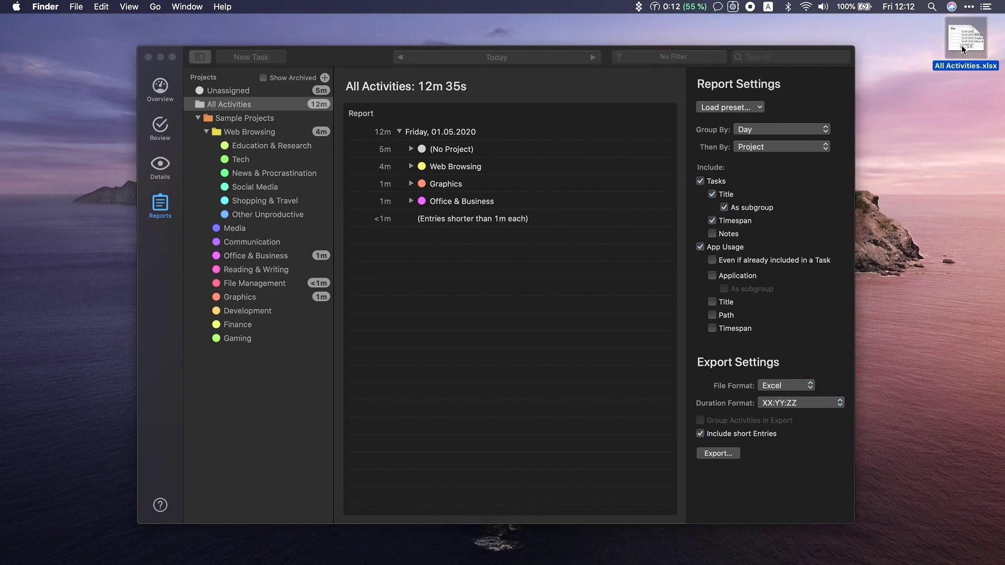
key(space)
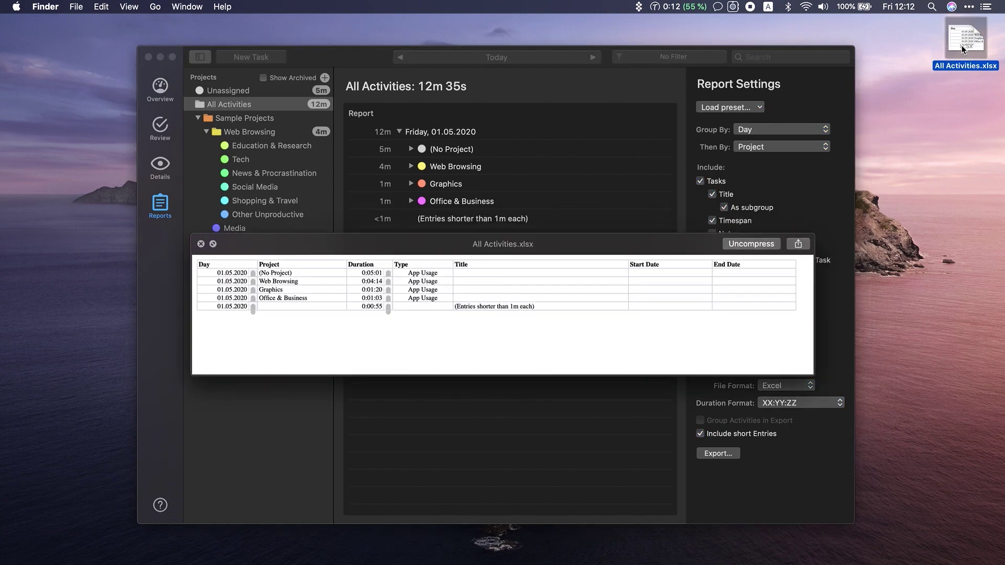
key(space)
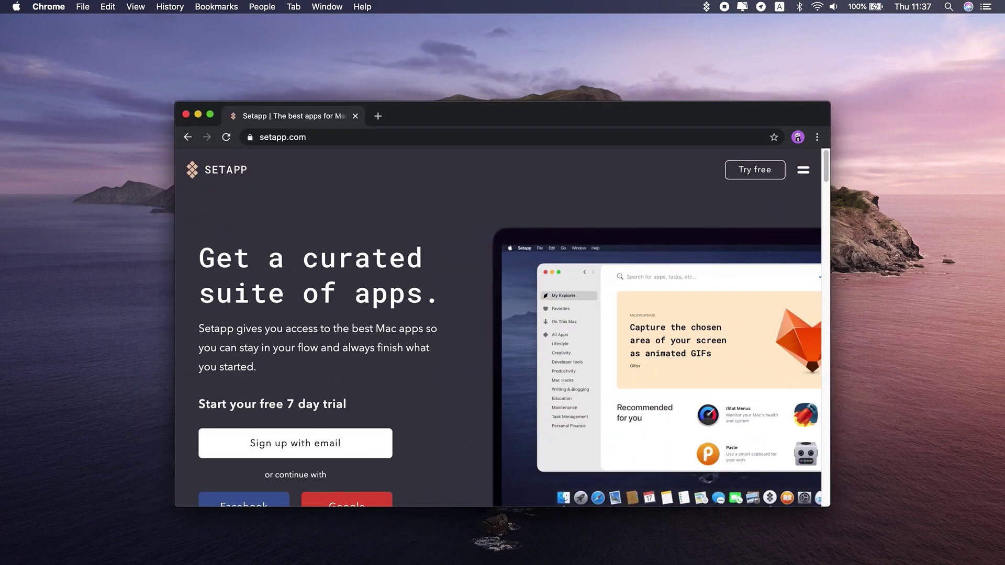
Scroll setapp.com down to the Enhance Mac apps grid with CleanMyMac X, Boom 3D, Disk Drill and Endurance
scroll(468, 350, down, 4)
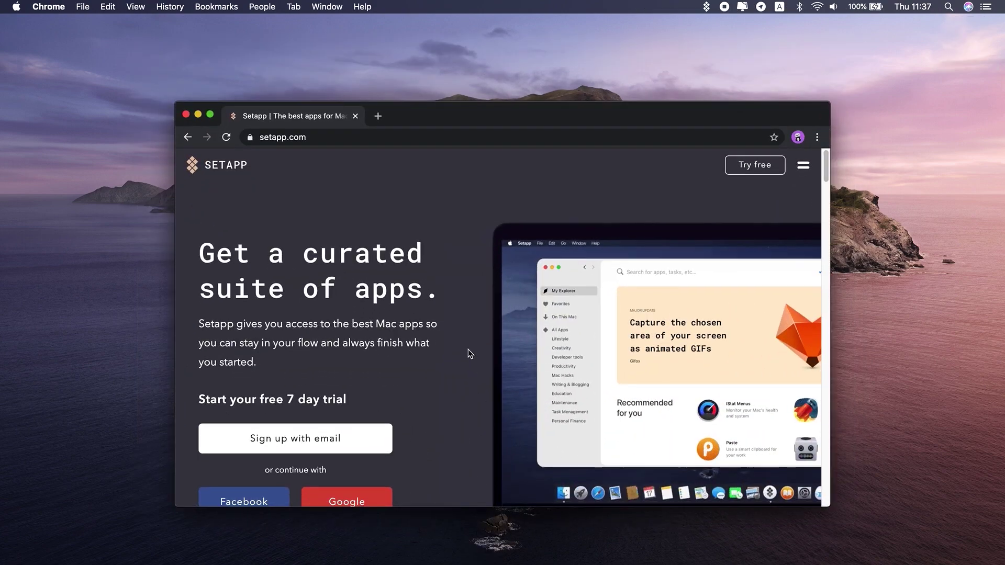
scroll(468, 350, down, 12)
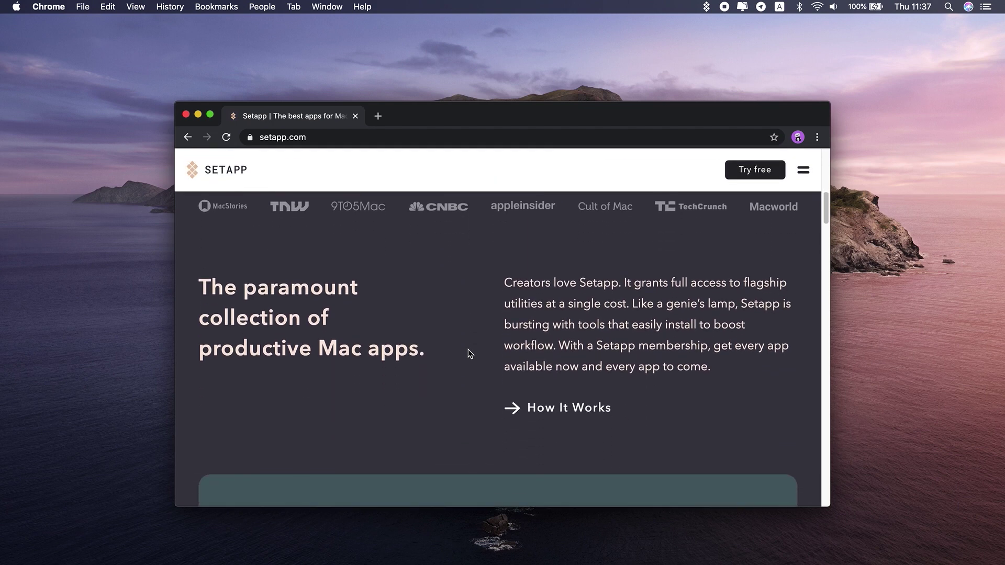
scroll(467, 349, down, 8)
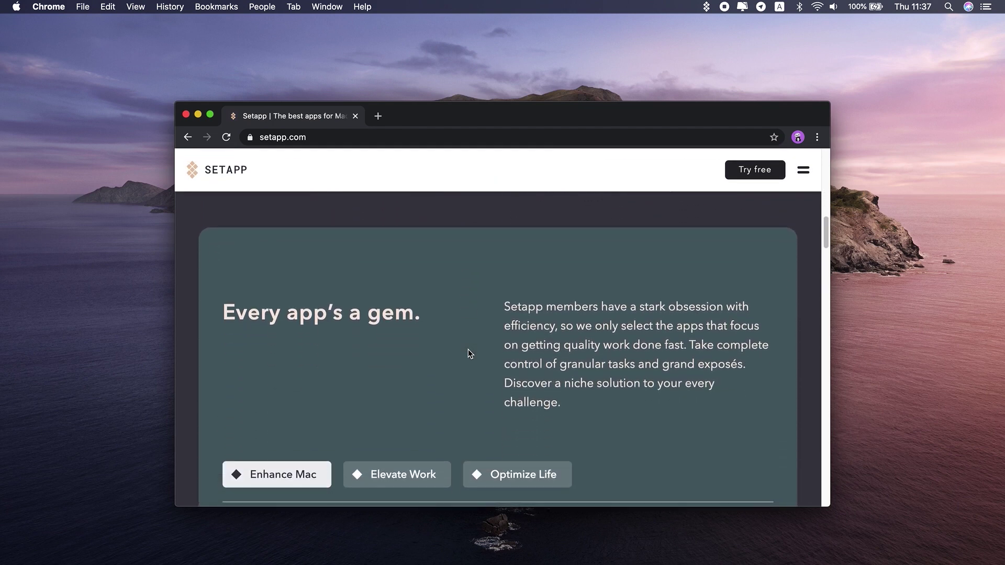
scroll(468, 349, down, 8)
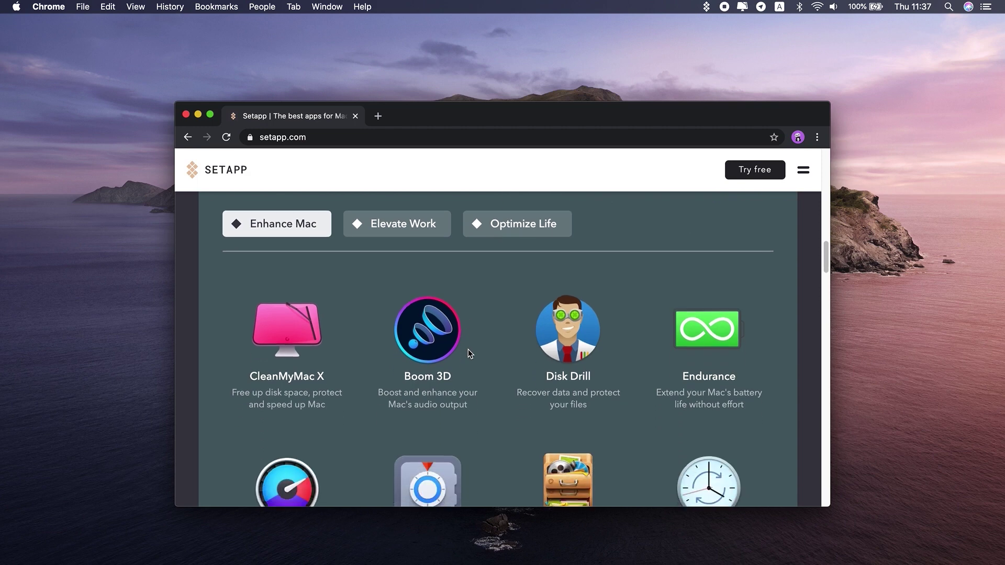